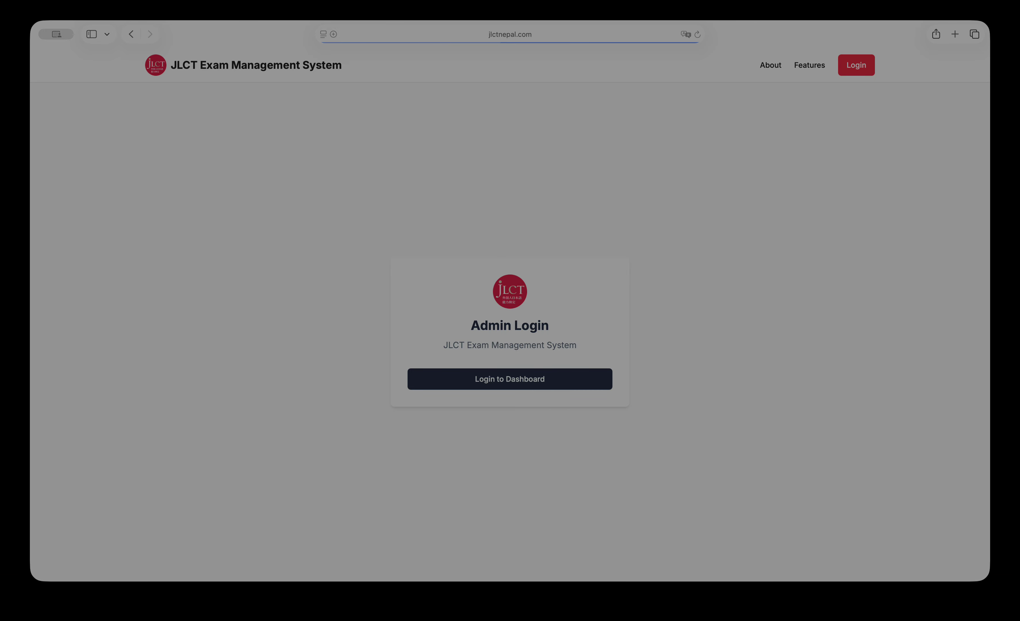
Sign in to the Consultancy Admin Dashboard with the saved admin login.
left_click(513, 381)
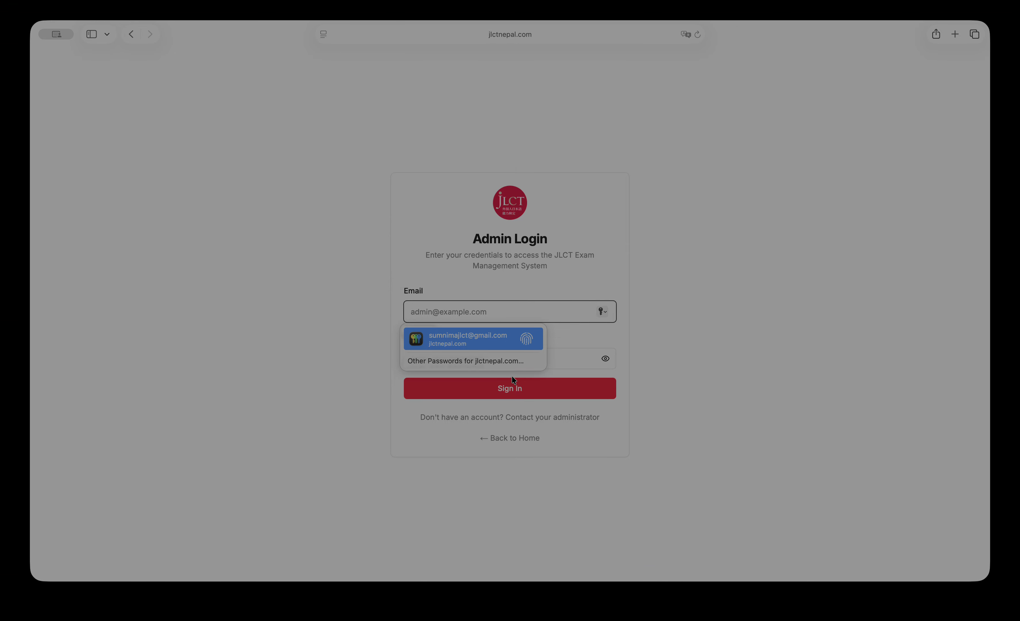
key("Return")
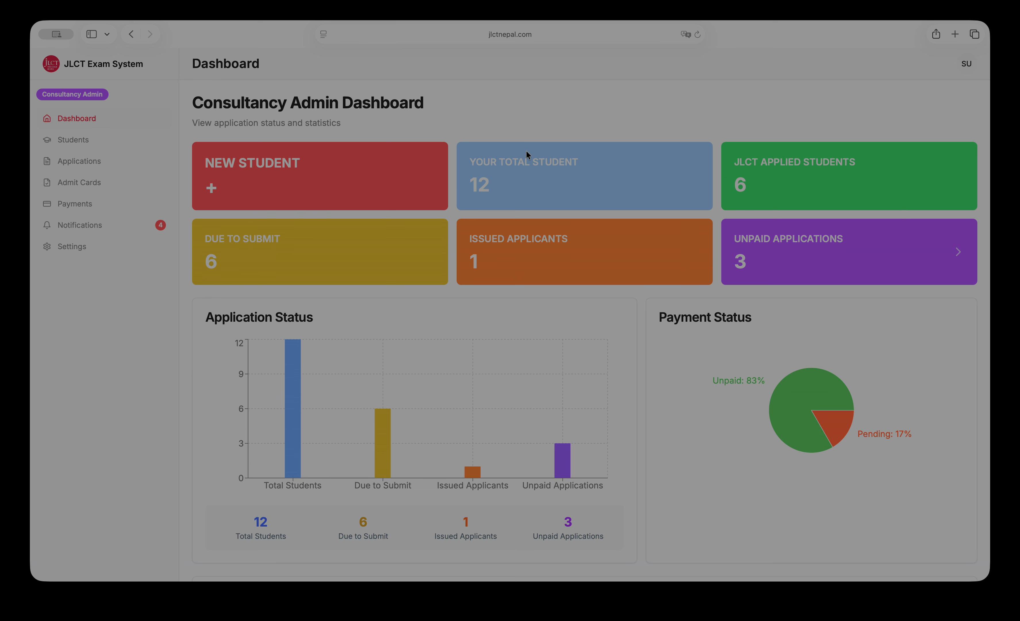
double_click(480, 187)
double_click(741, 188)
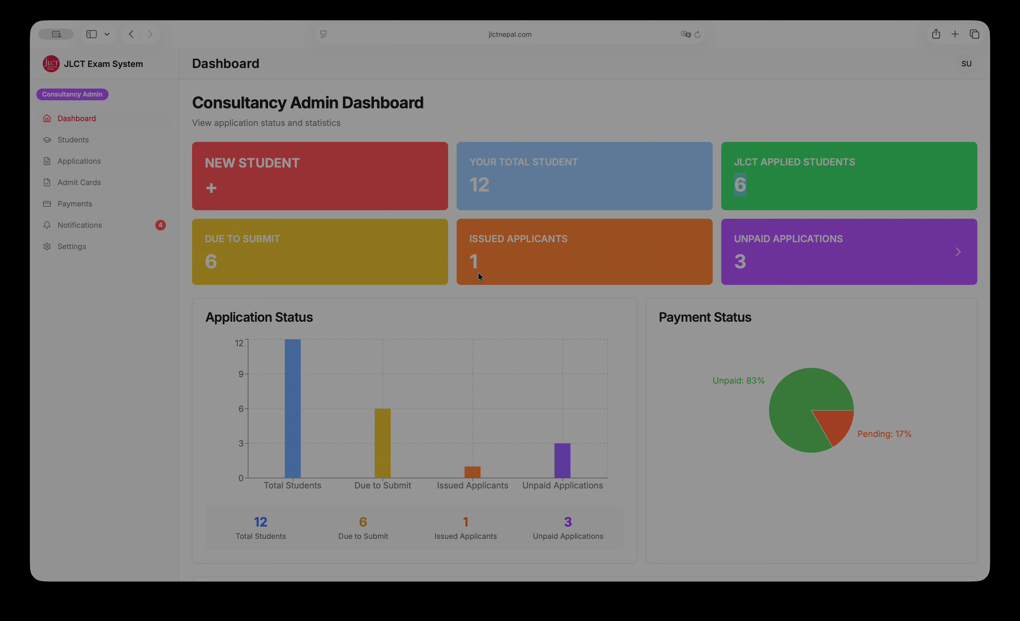
double_click(470, 263)
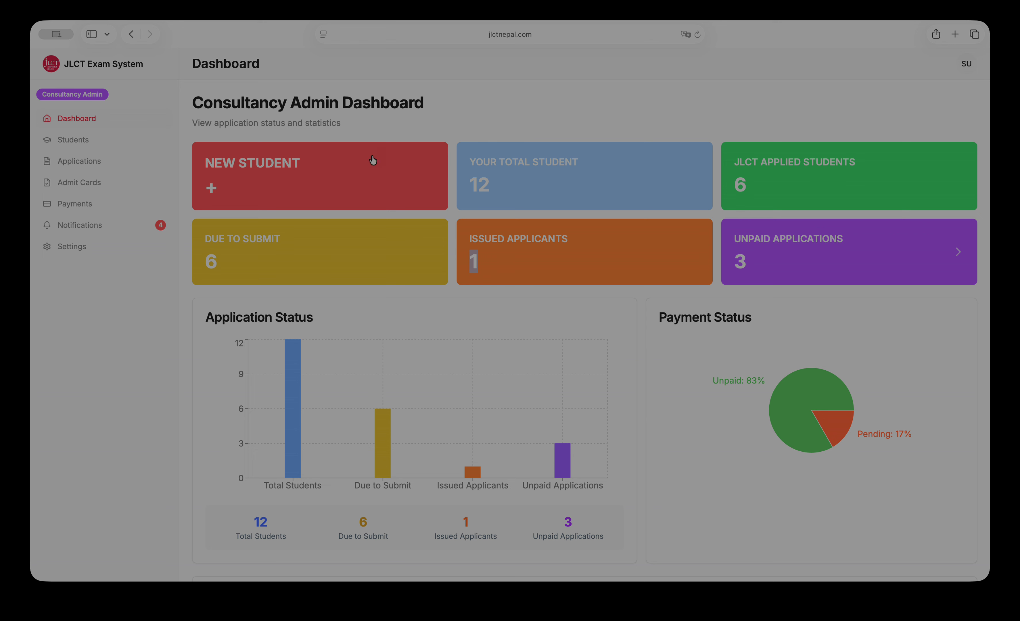
Start a new student record with the student's first and last name and gender Male.
left_click(315, 192)
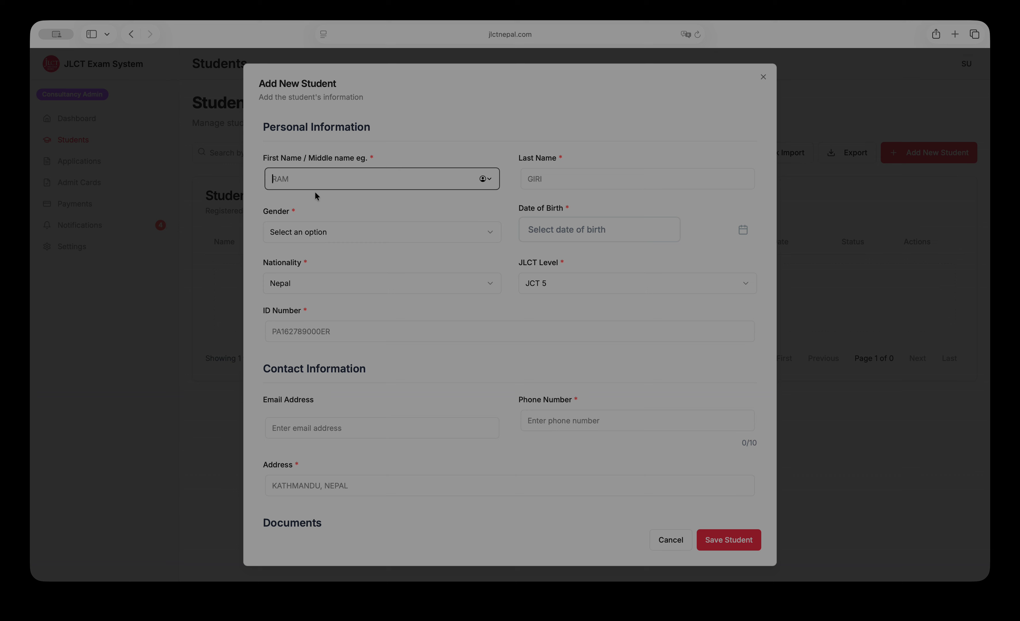
key("Tab")
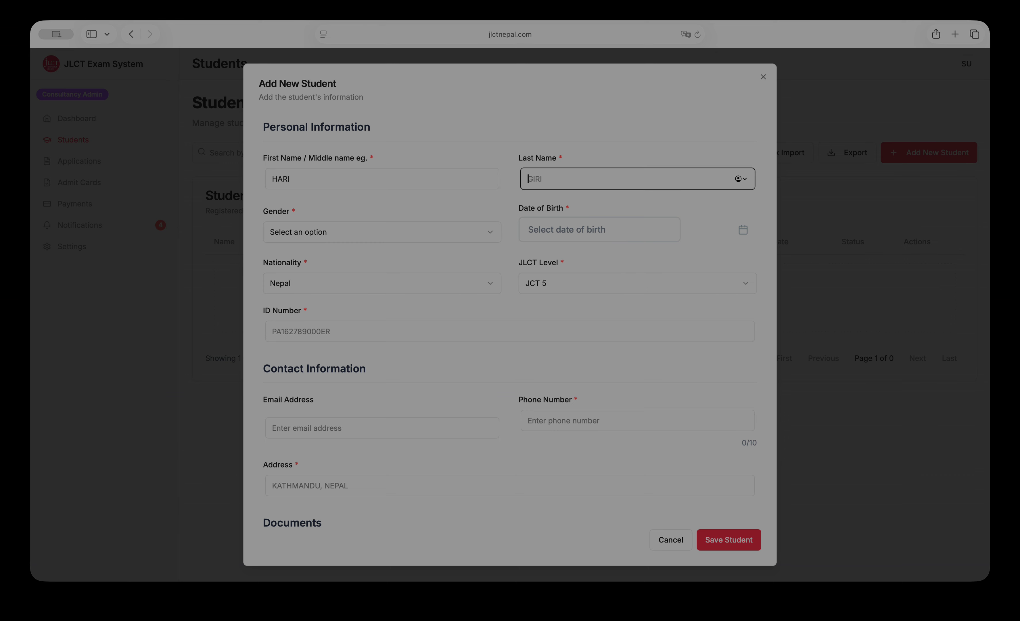
left_click(275, 238)
left_click(295, 257)
Set the birth date to December 12, 2007, keep level JCT 5, and enter the ID number.
left_click(628, 220)
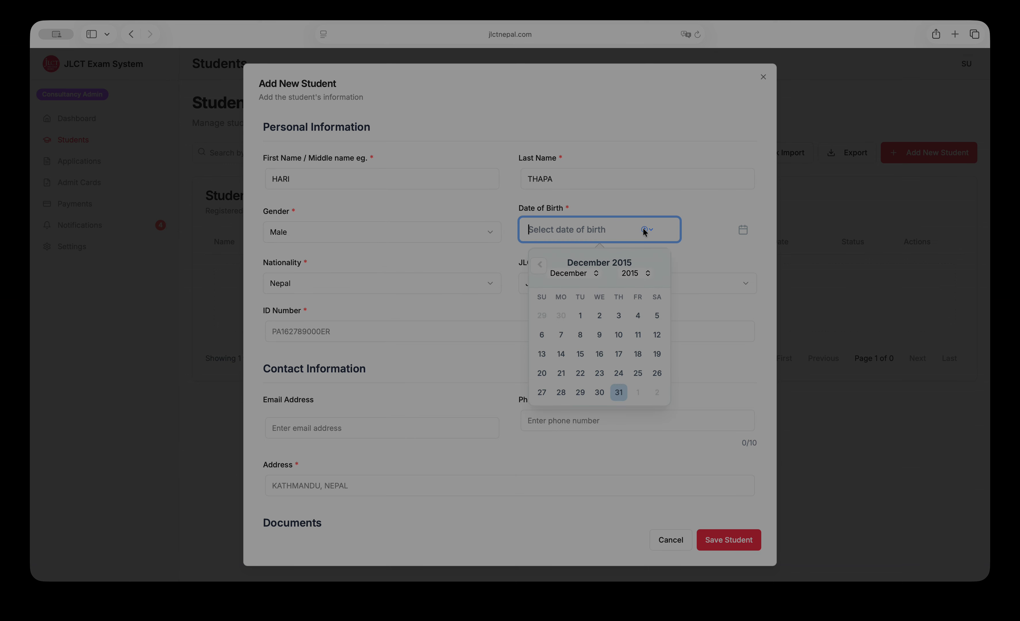
left_click(632, 273)
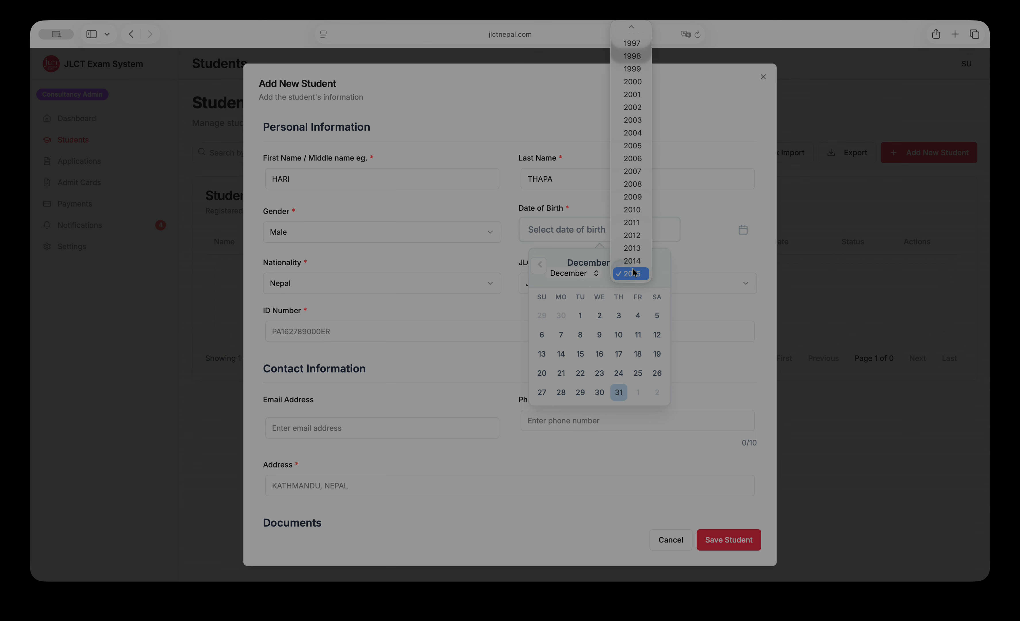
left_click(635, 167)
left_click(599, 353)
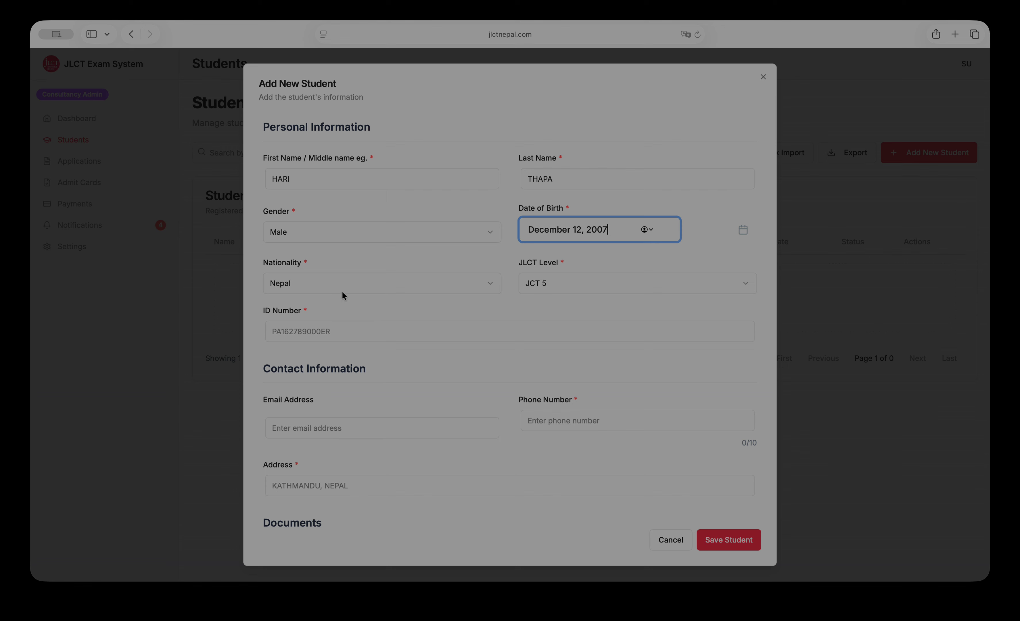
left_click(581, 292)
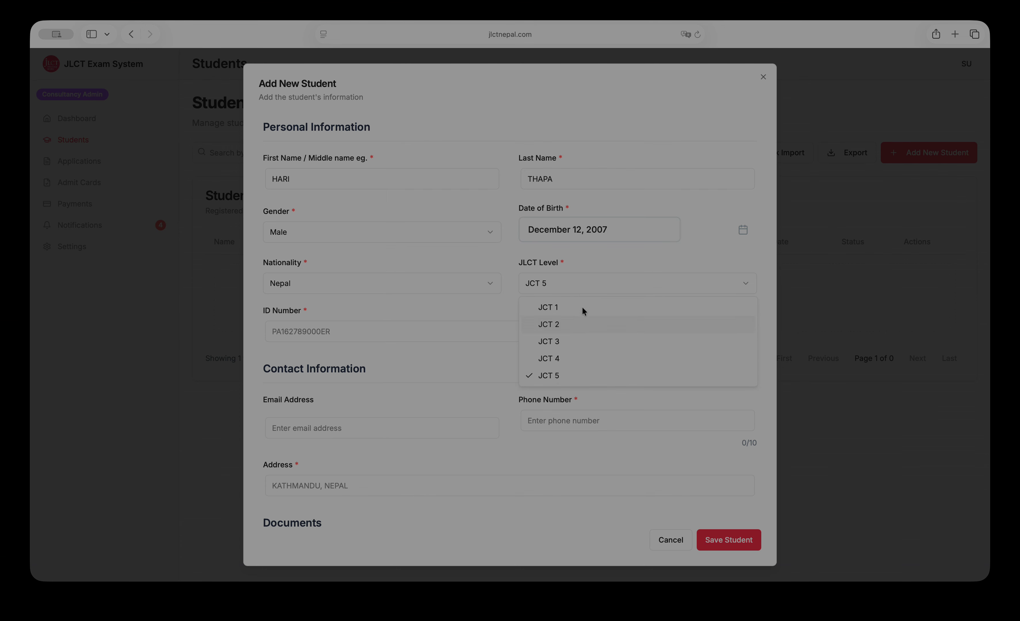
left_click(576, 371)
left_click(351, 333)
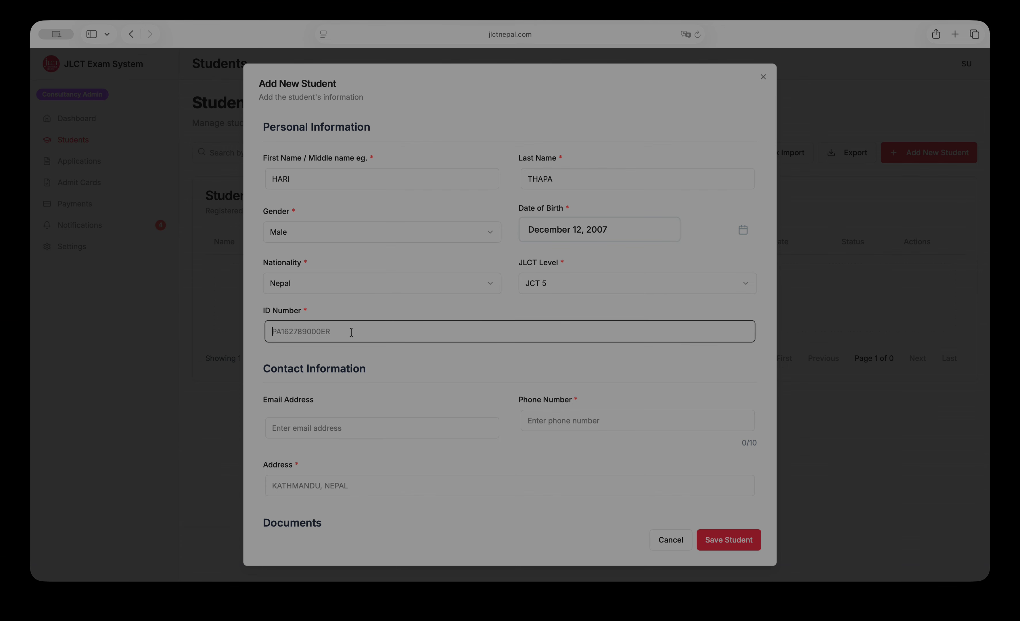
Enter the student's 10-digit phone number and home address in the contact details.
scroll(366, 409, "down", 5)
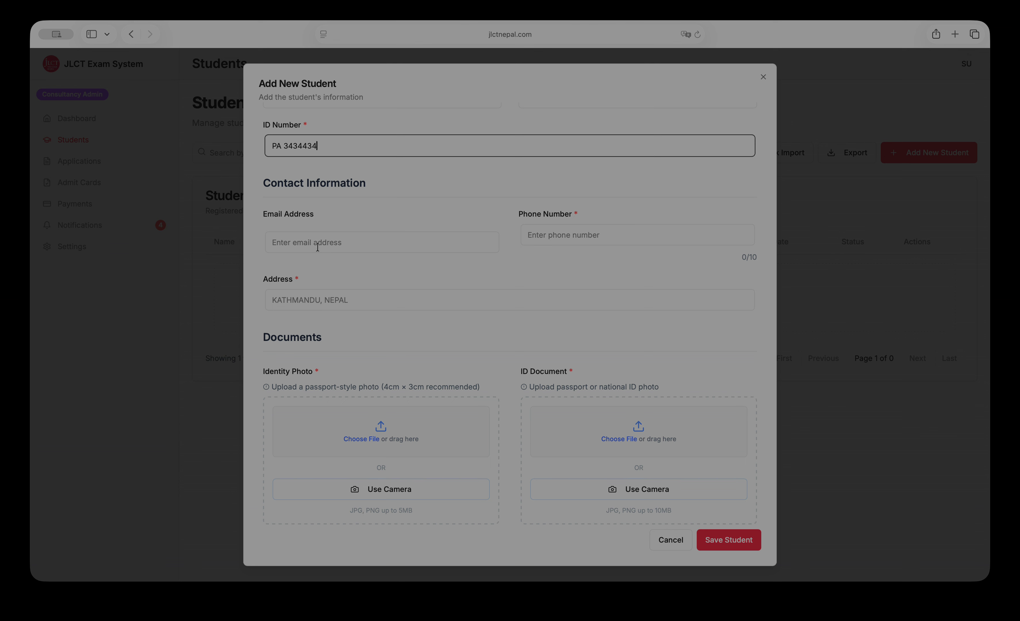
left_click(570, 233)
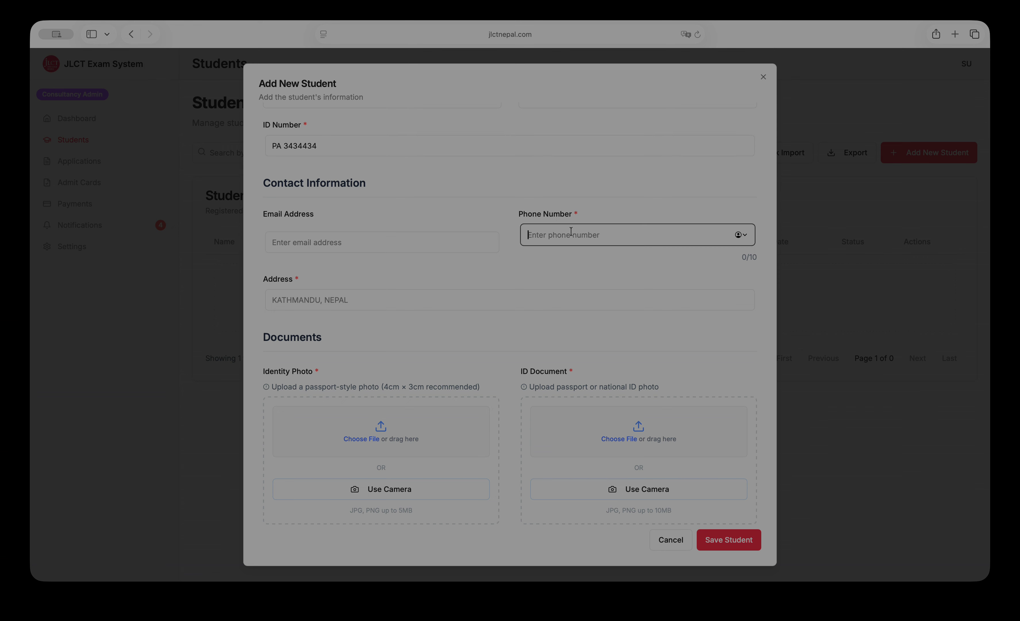
left_click(357, 300)
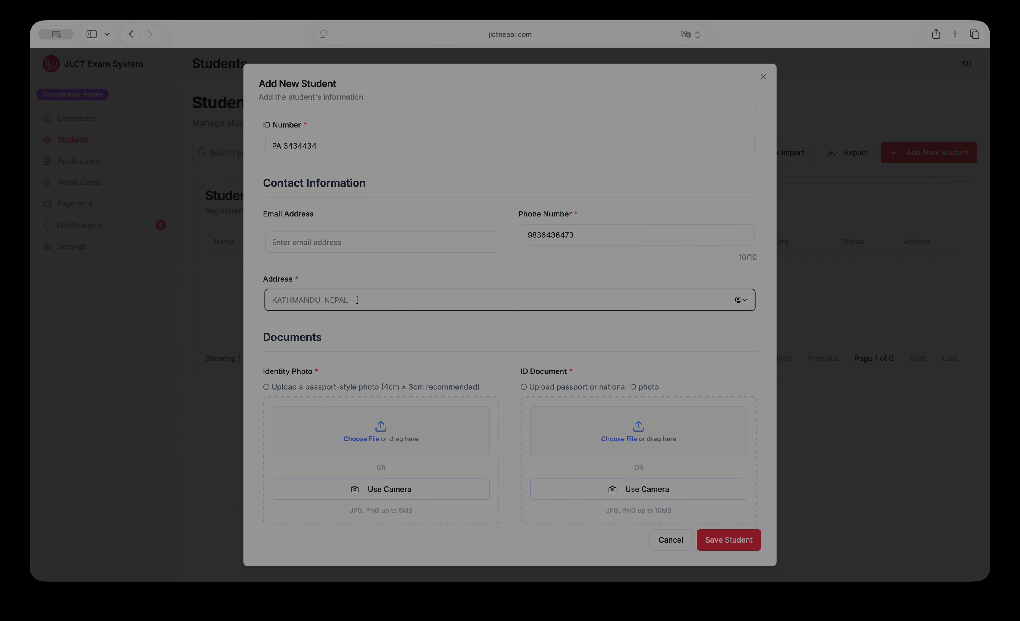
type("BAGBAZAR, KATHMANDU")
scroll(491, 271, "down", 5)
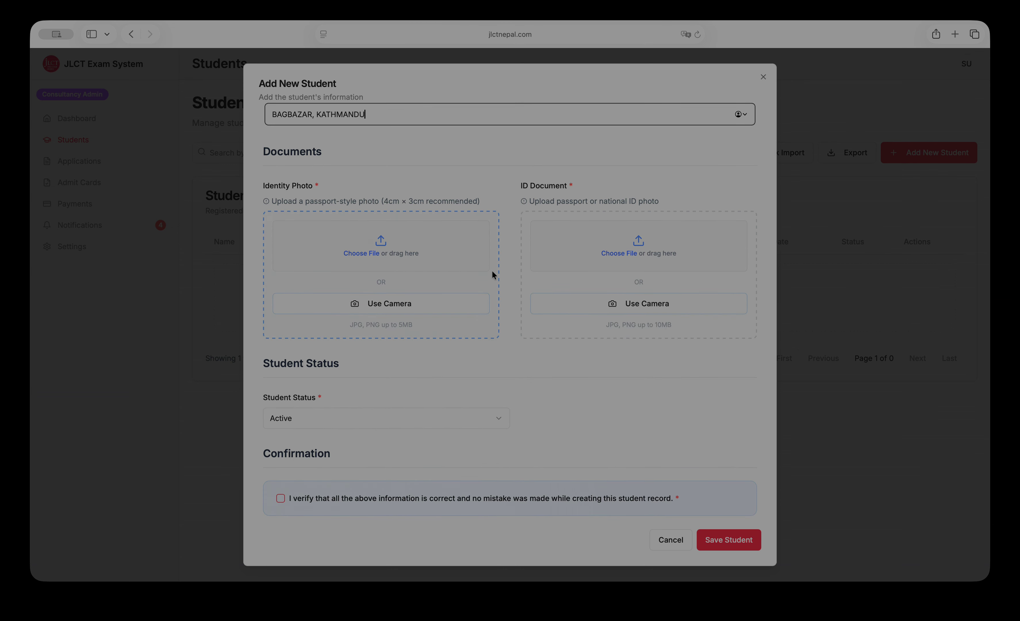
Upload PP SIZE PHOTO - SAMPLE.webp as the identity photo.
left_click(376, 251)
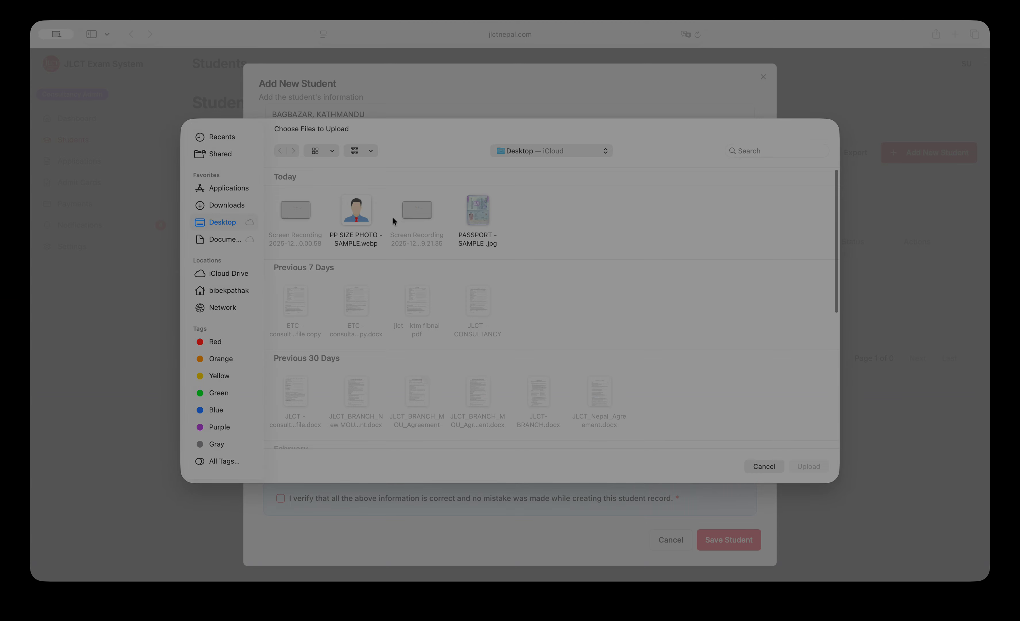
left_click(351, 220)
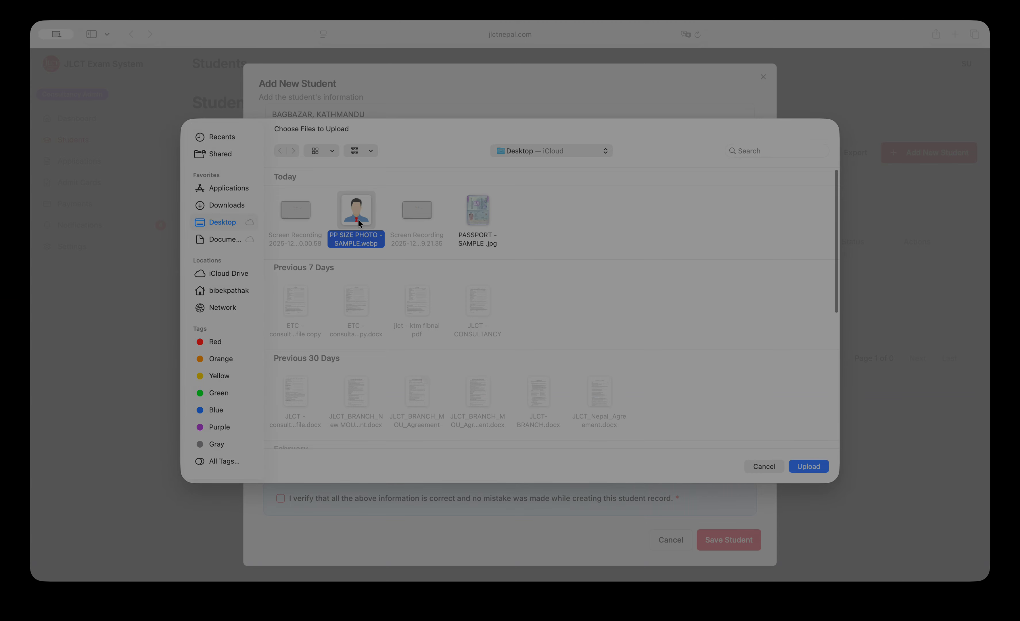
left_click(809, 466)
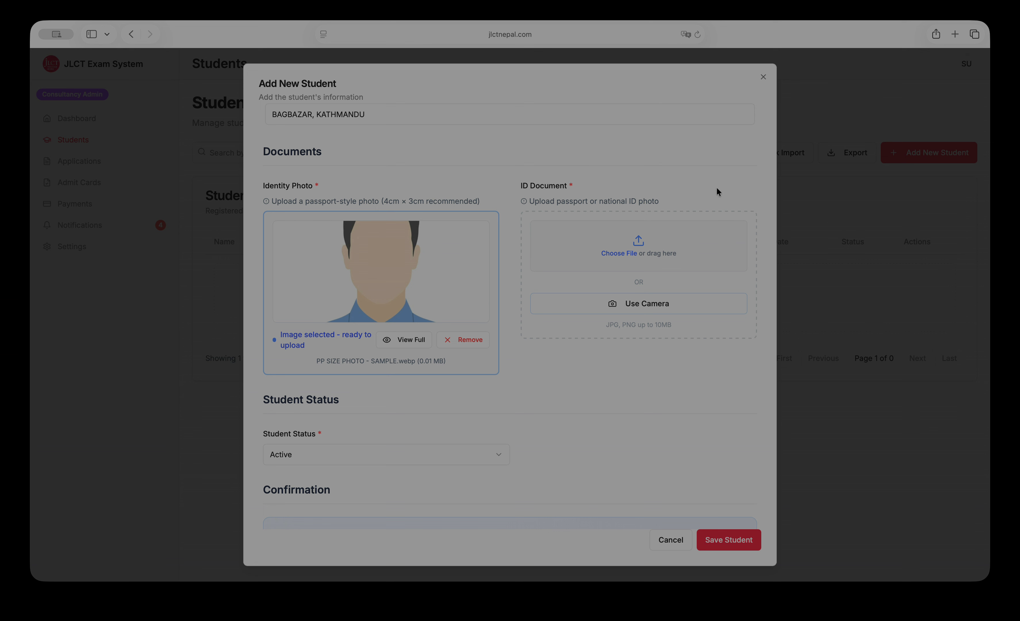
Upload PASSPORT - SAMPLE .jpg as the ID document and check it at full size.
left_click(642, 247)
left_click(481, 207)
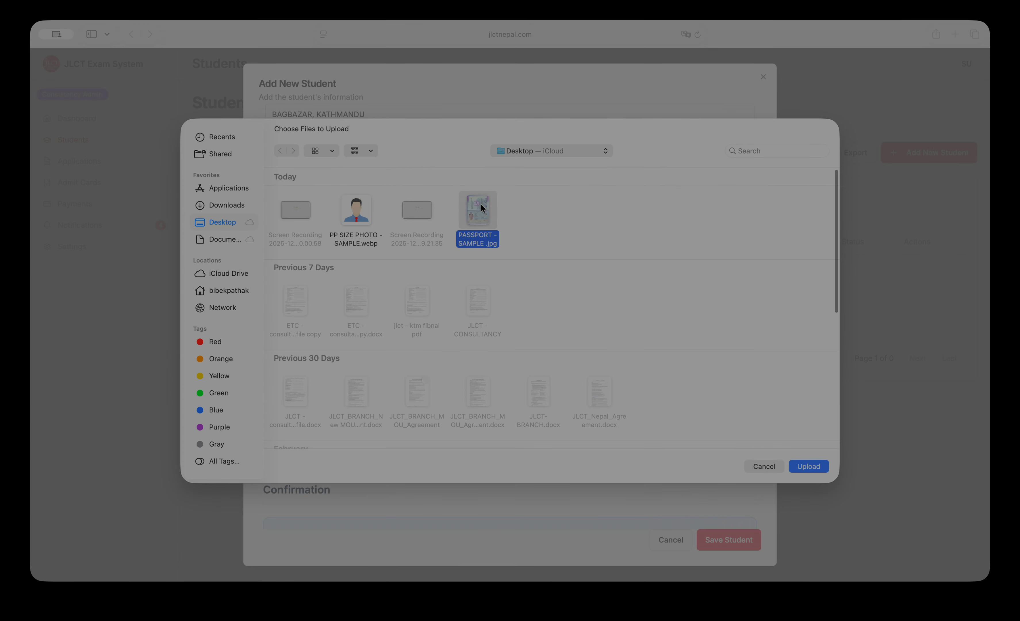
left_click(814, 462)
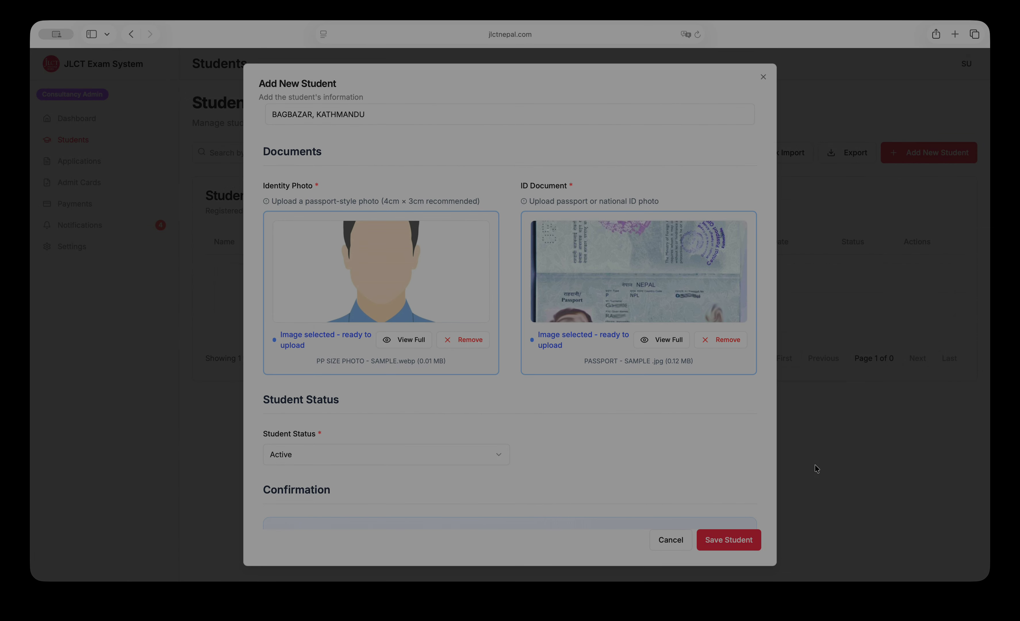
left_click(677, 343)
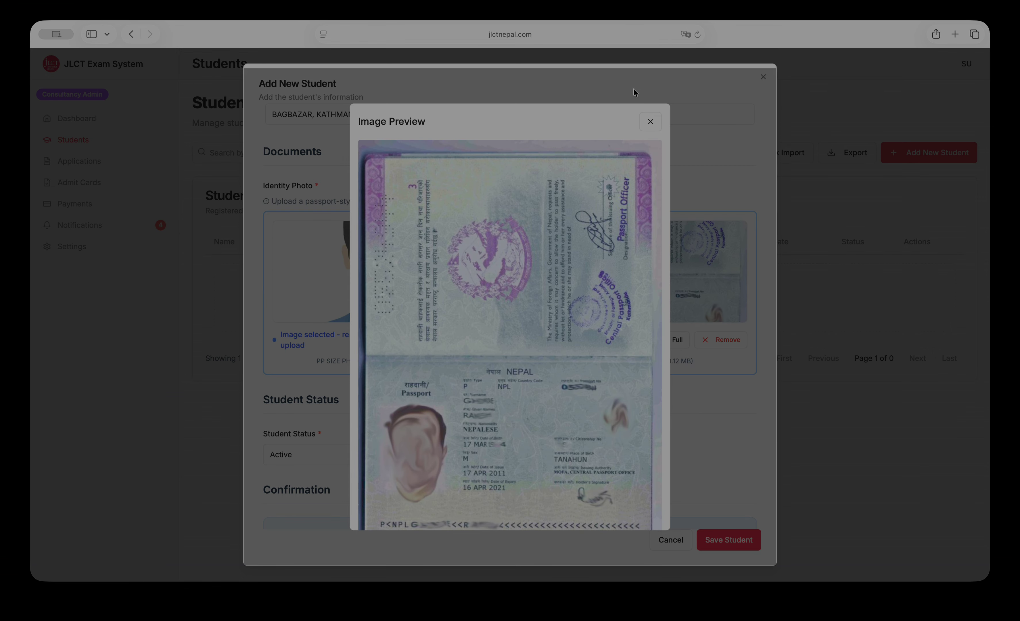
left_click(649, 125)
scroll(529, 410, "down", 2)
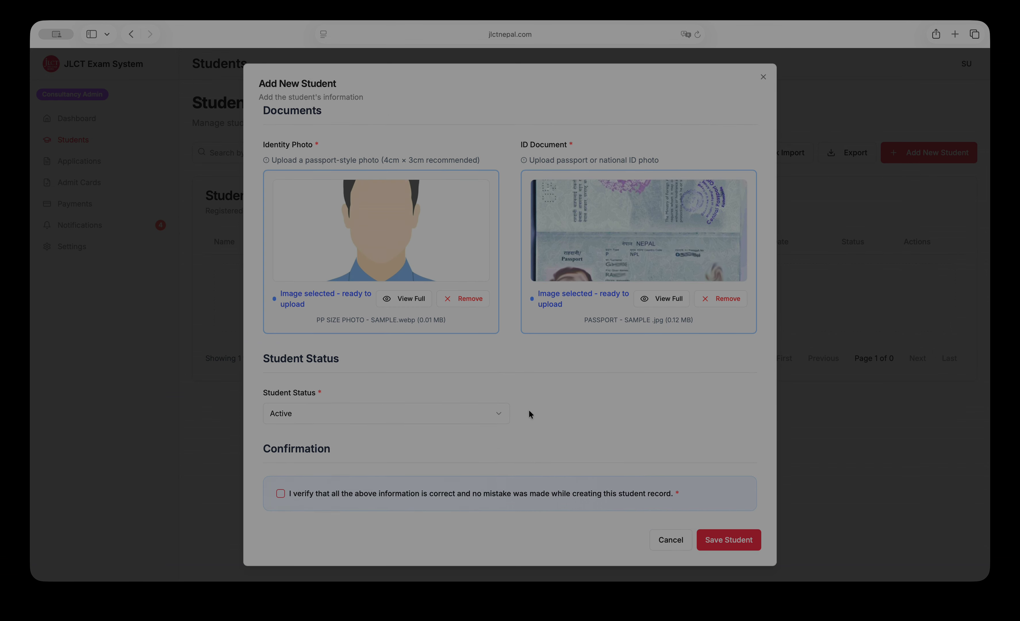
Keep Student Status as Active and tick the 'I verify that all the above information is correct' box.
left_click(356, 414)
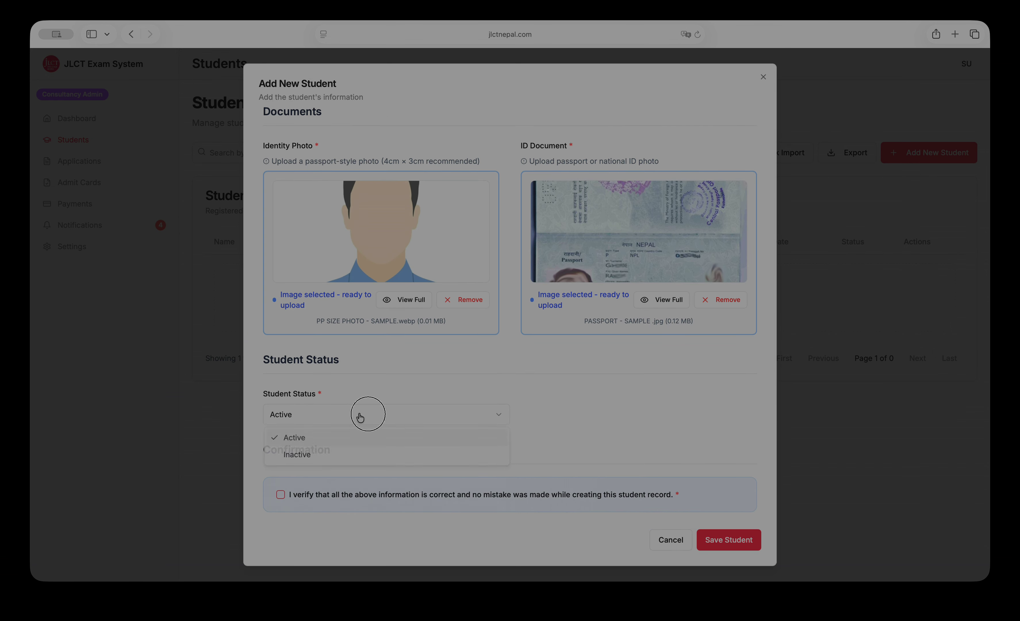
left_click(317, 442)
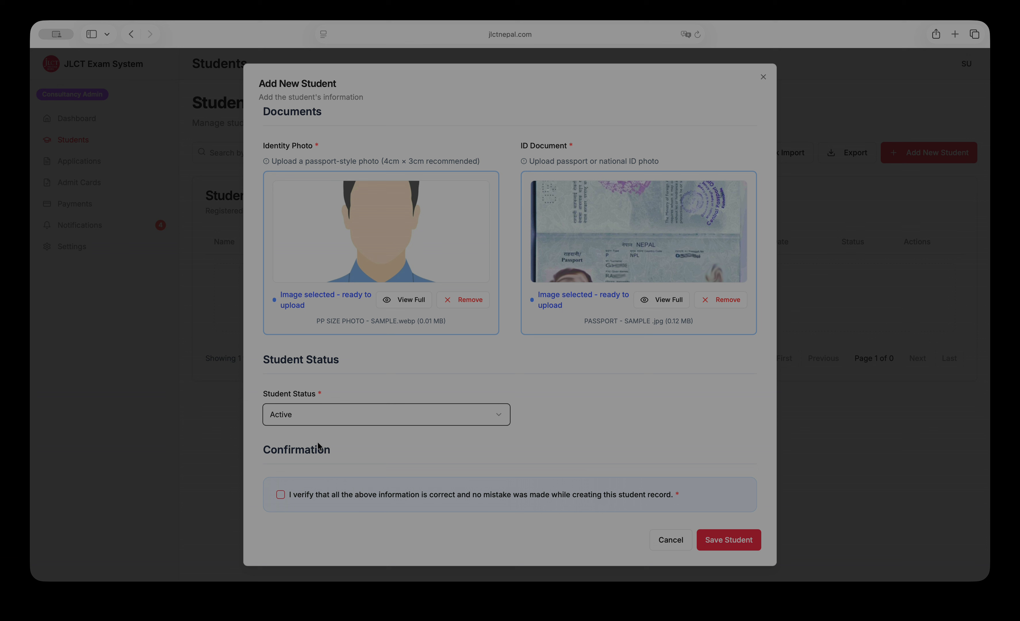
left_click(491, 414)
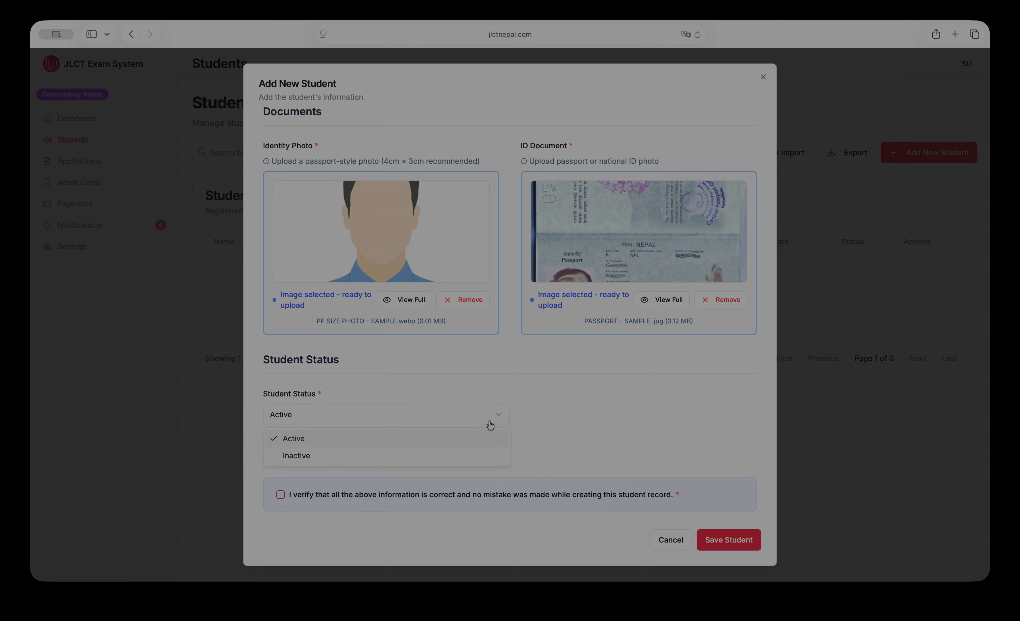
left_click(352, 445)
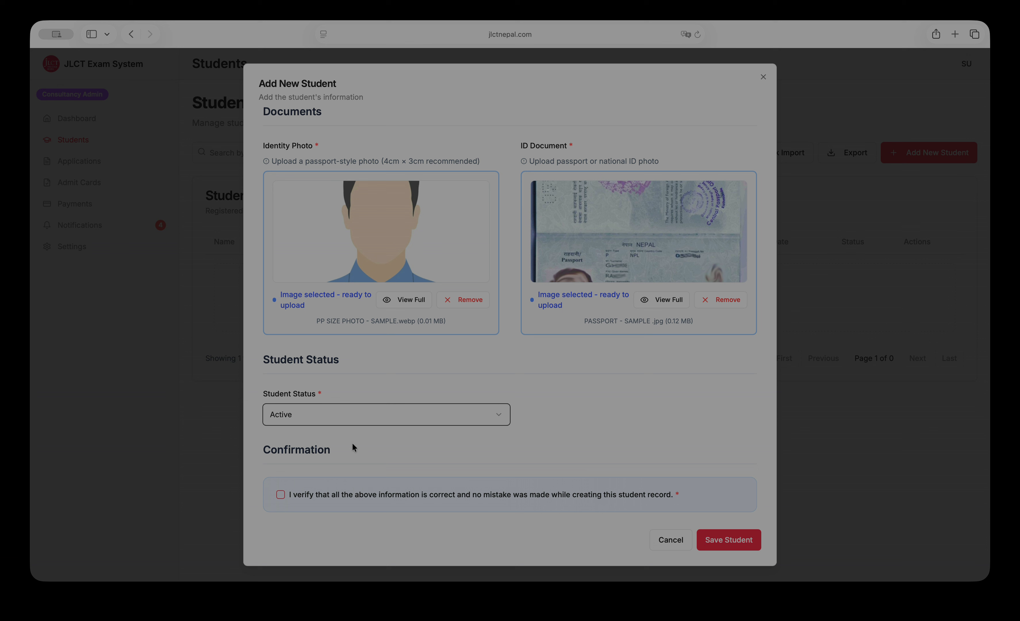
scroll(621, 368, "up", 10)
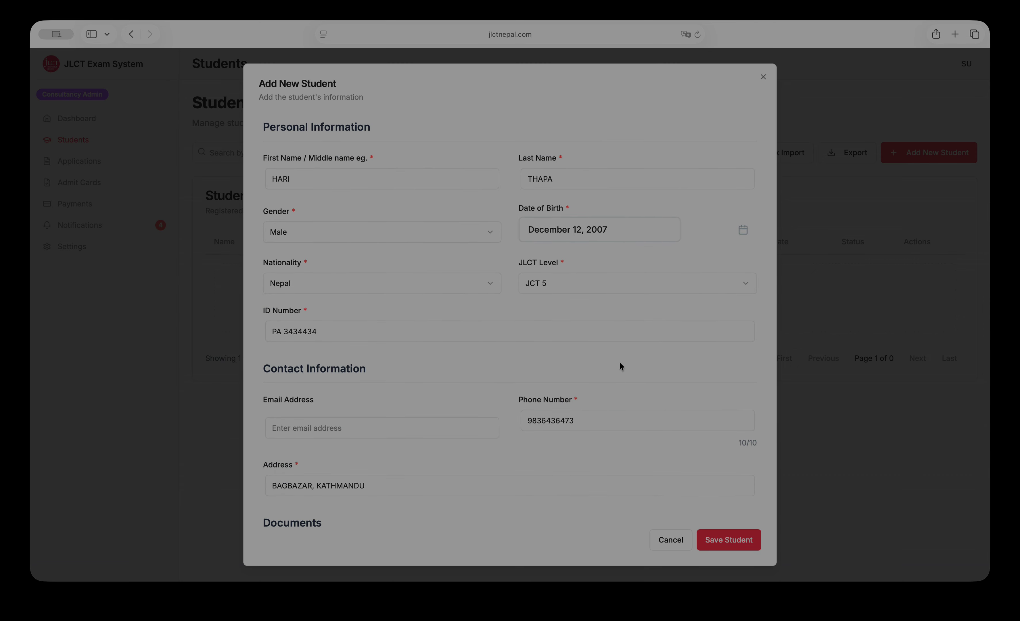
scroll(621, 366, "down", 10)
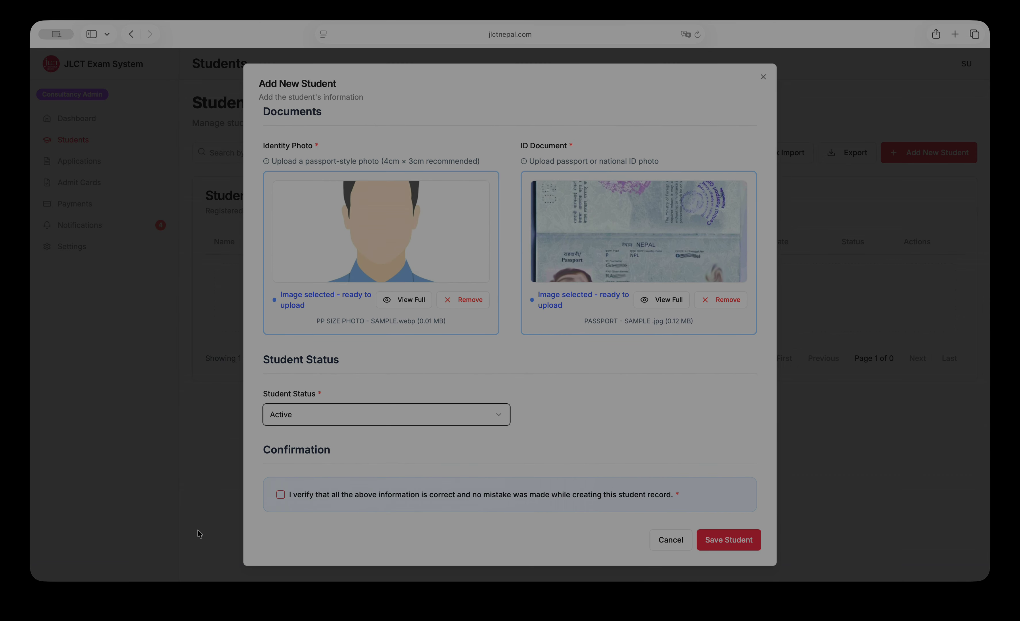
left_click(280, 496)
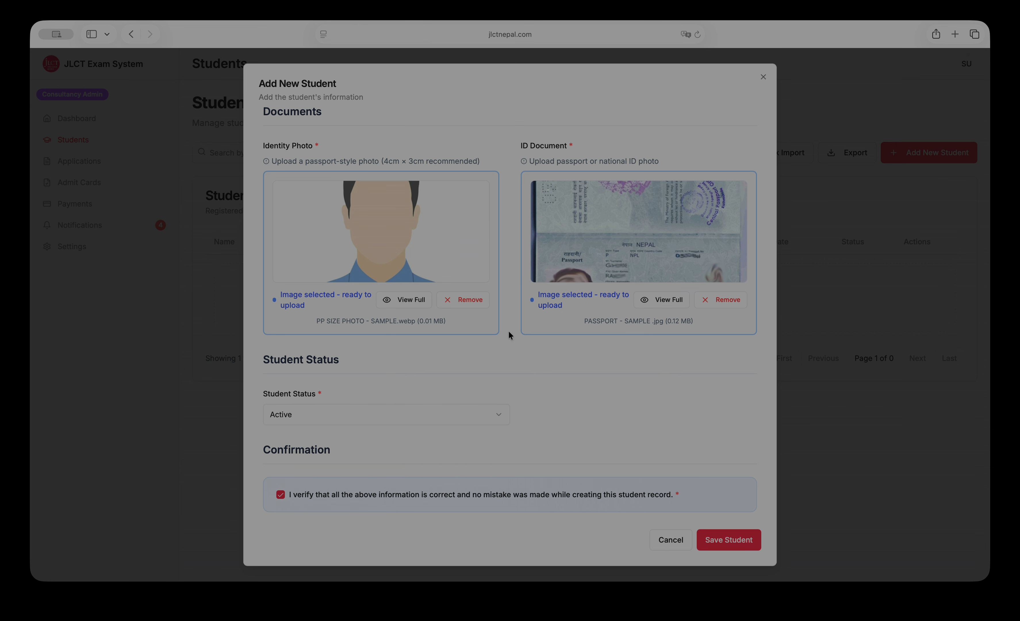
scroll(508, 331, "up", 10)
scroll(508, 331, "down", 10)
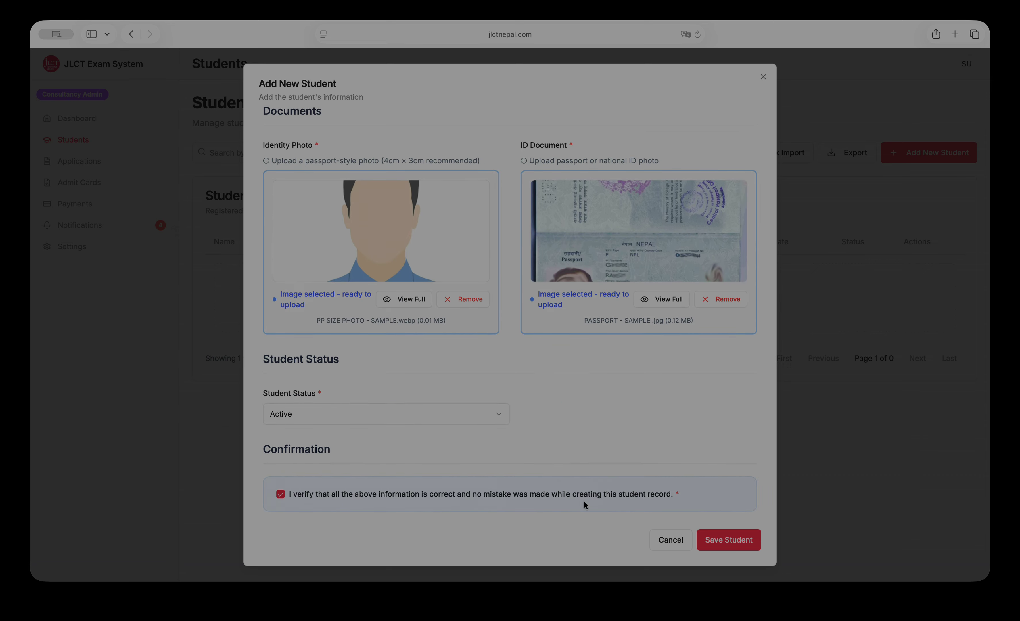
Save the new student record and go to Application Management.
left_click(717, 541)
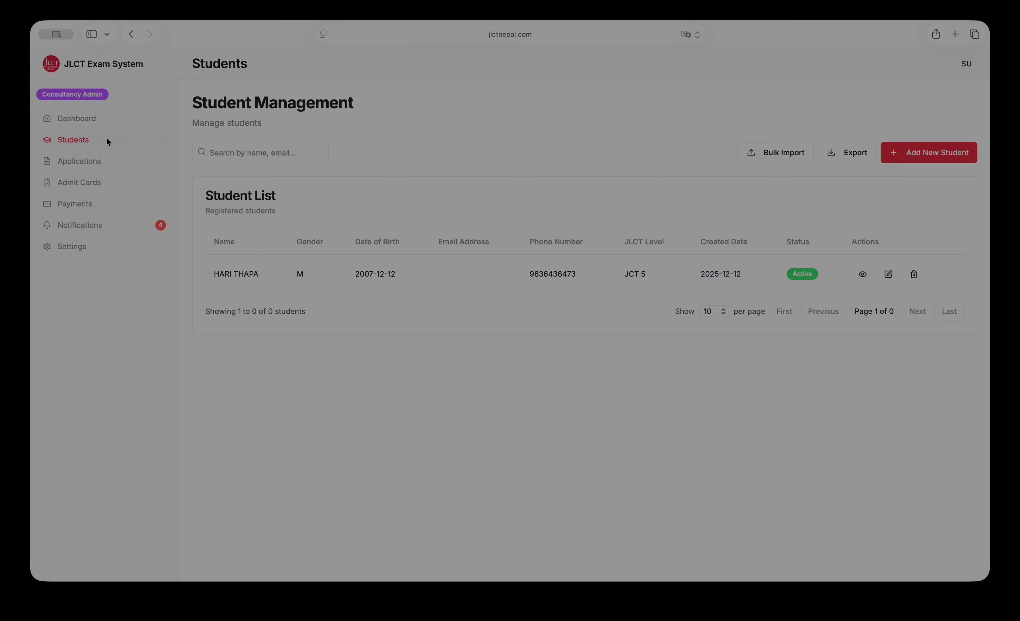
left_click(88, 162)
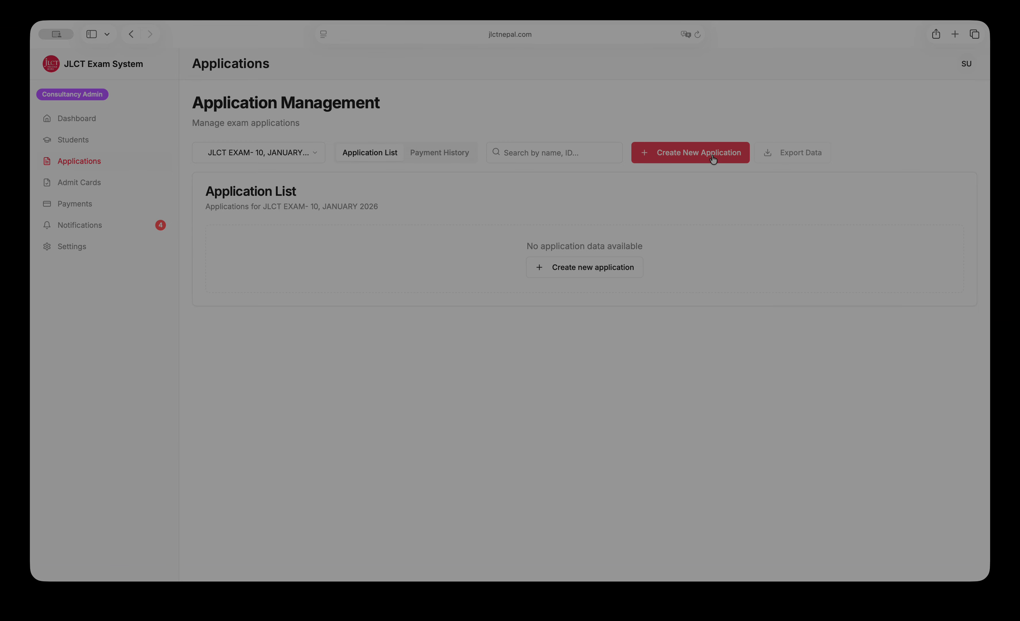
Create an application for the new student at venue DAV SCHOOL - KTM CENETR.
left_click(713, 159)
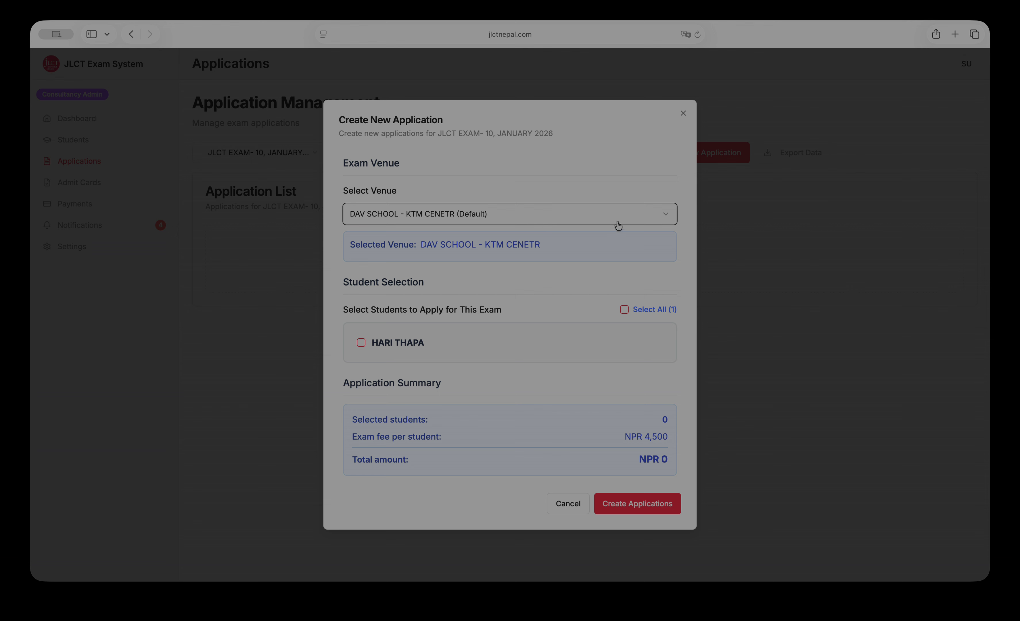
left_click(640, 219)
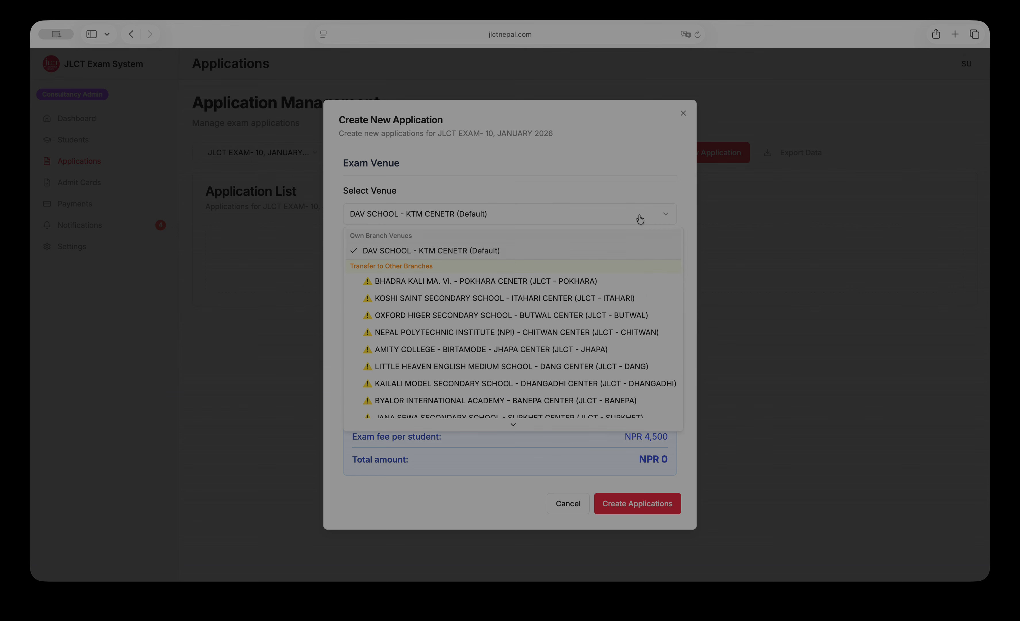
left_click(486, 251)
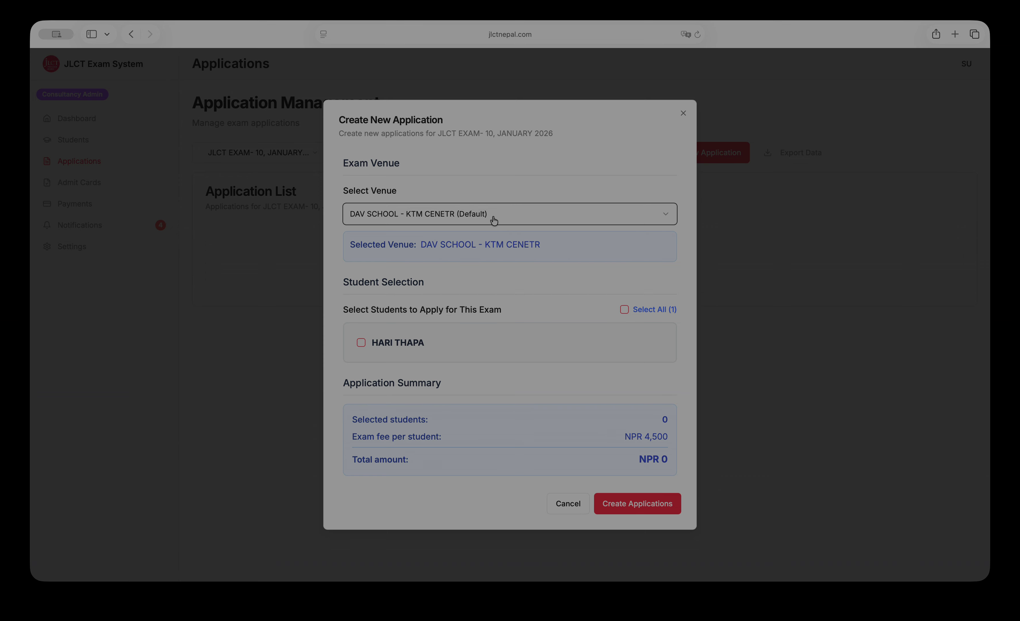
left_click(506, 216)
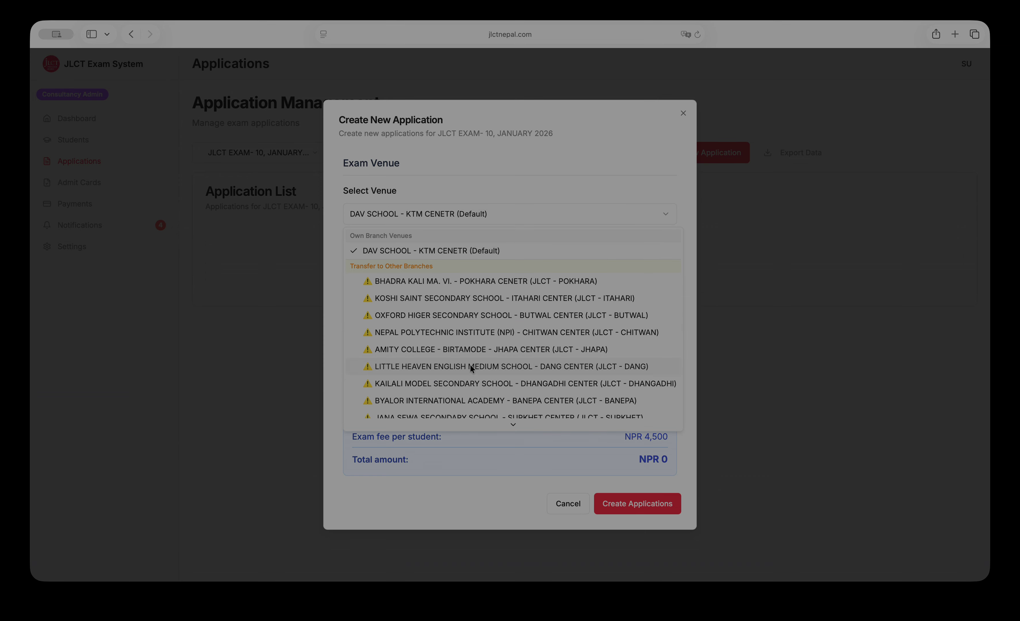
scroll(470, 364, "down", 2)
scroll(464, 301, "up", 2)
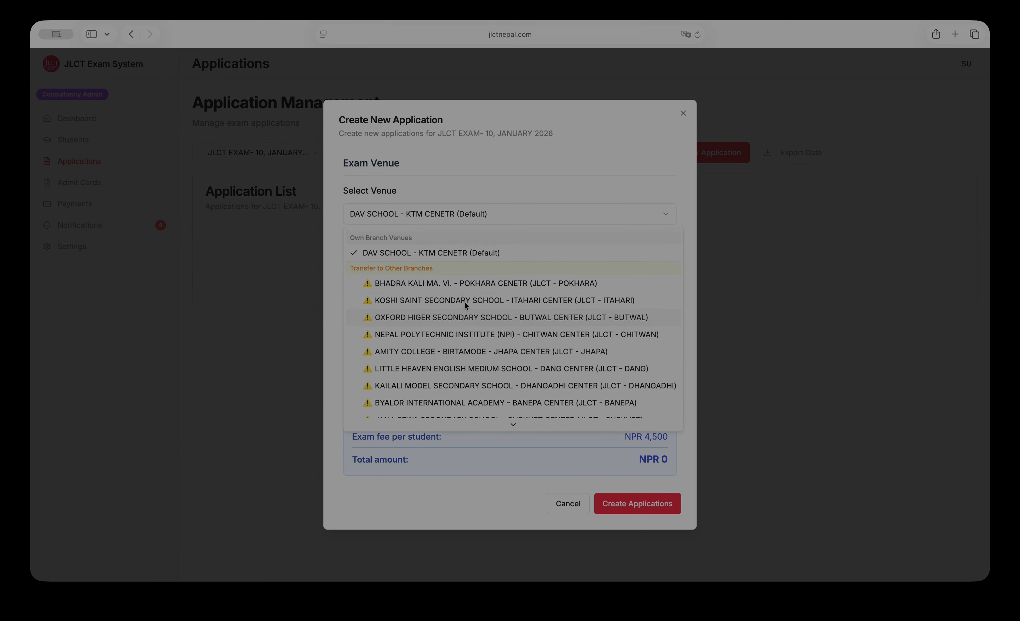
left_click(524, 213)
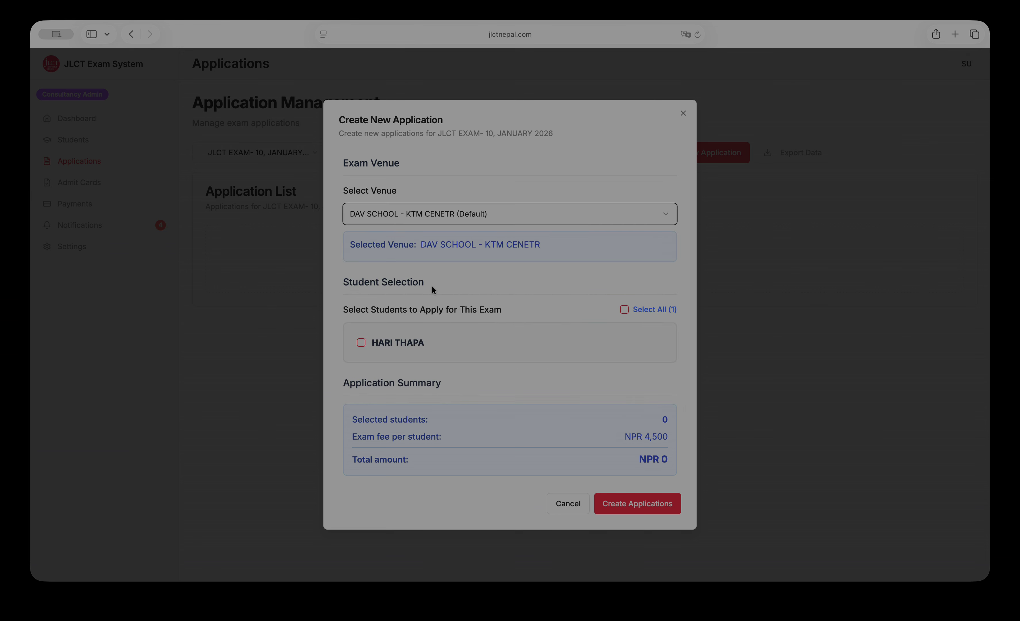
left_click(362, 343)
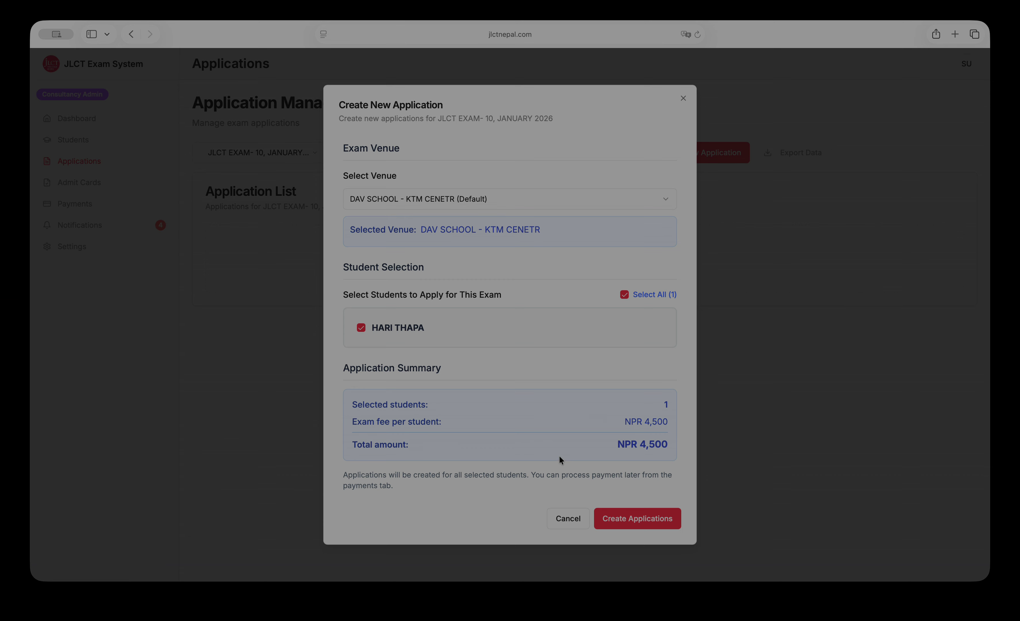
left_click(646, 524)
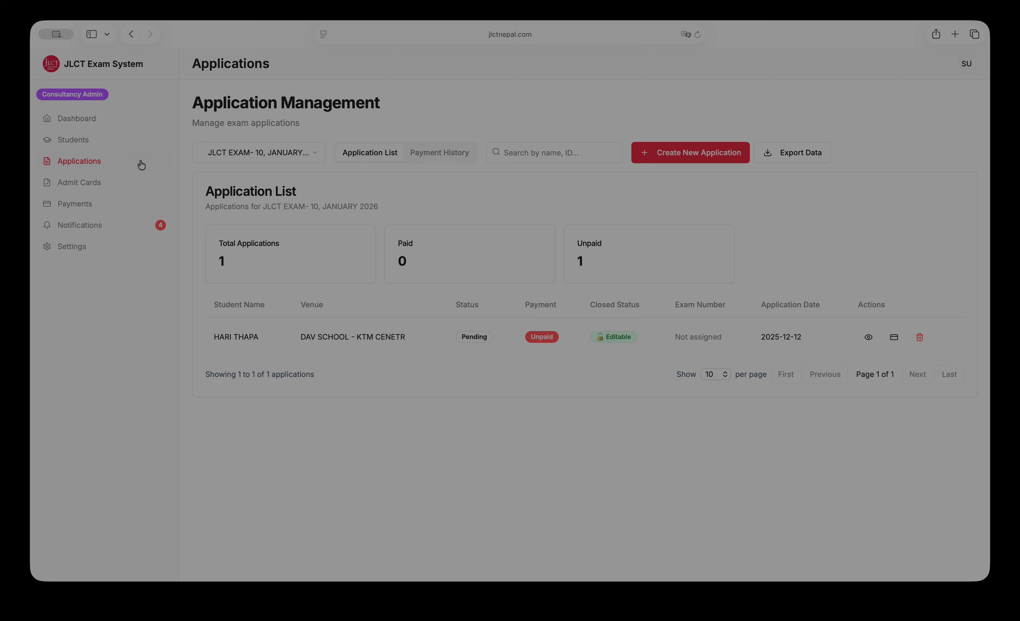
left_click(110, 146)
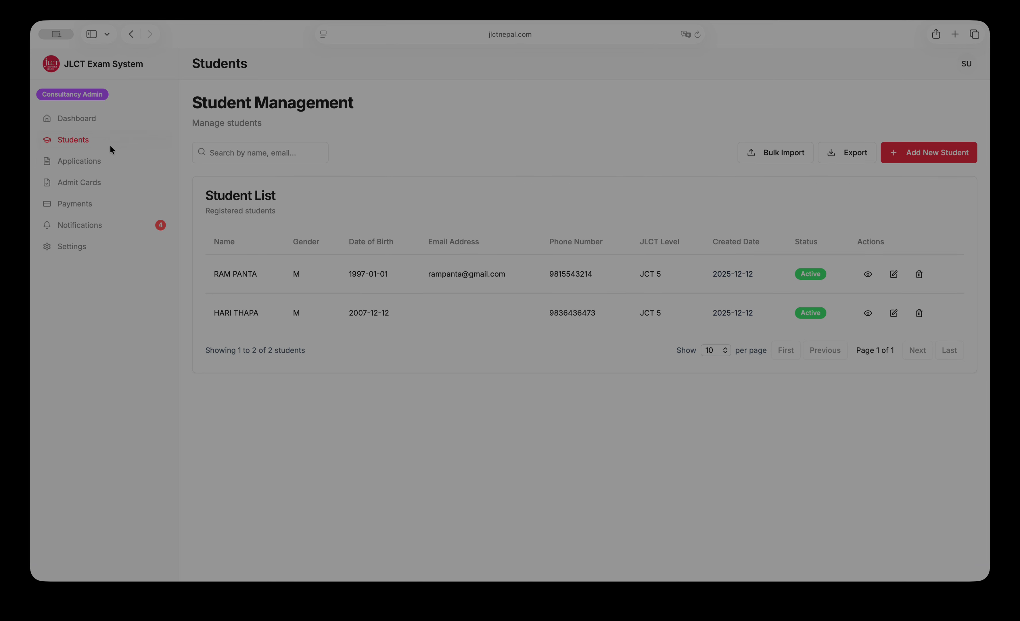
left_click(90, 163)
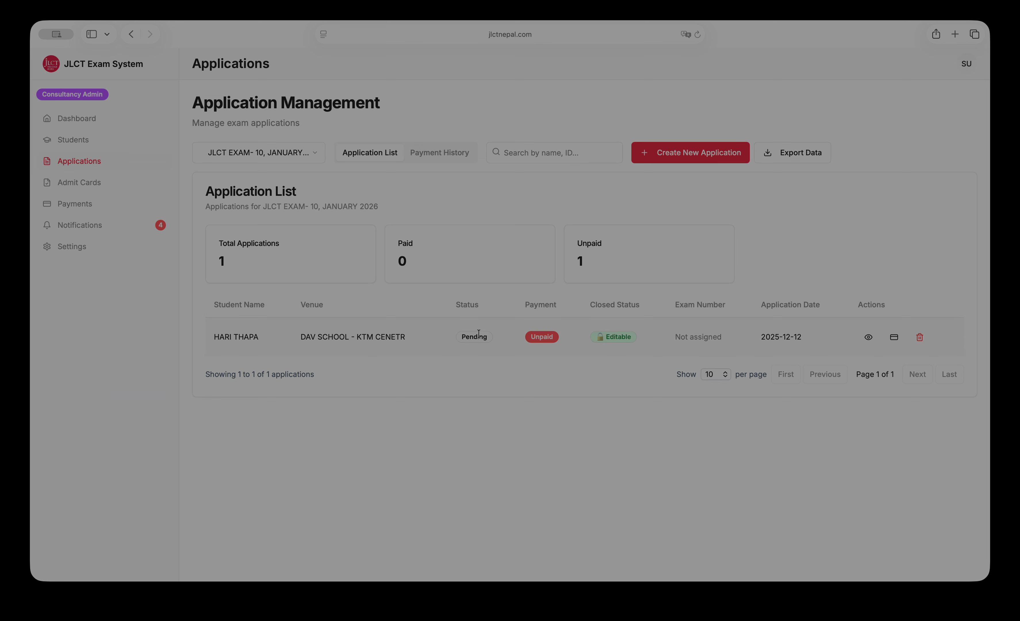
left_click(465, 336)
left_click_drag(465, 337, 498, 337)
left_click(602, 357)
left_click(84, 143)
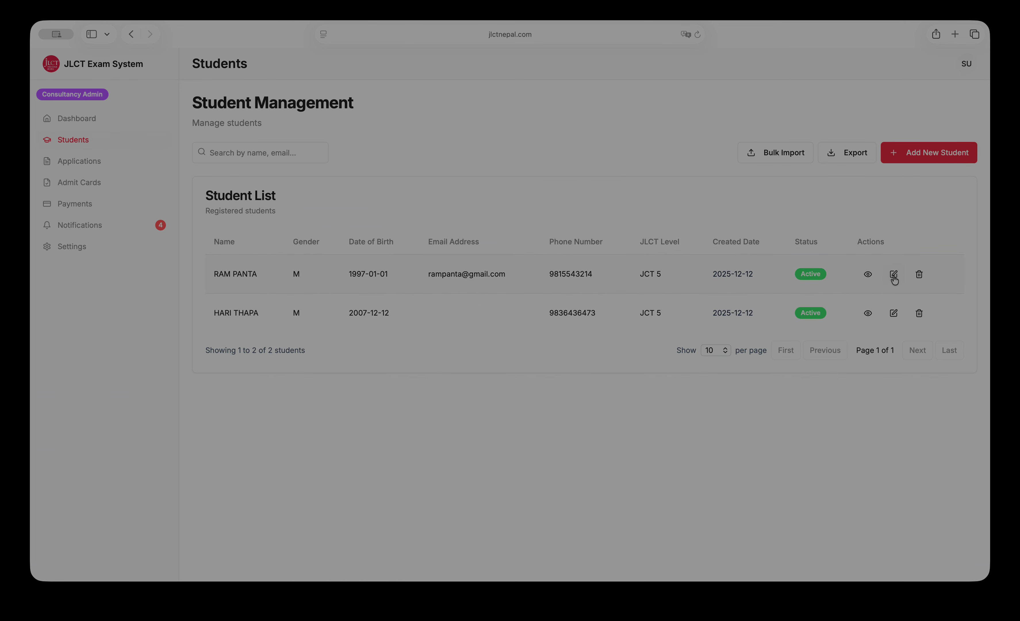
left_click(75, 167)
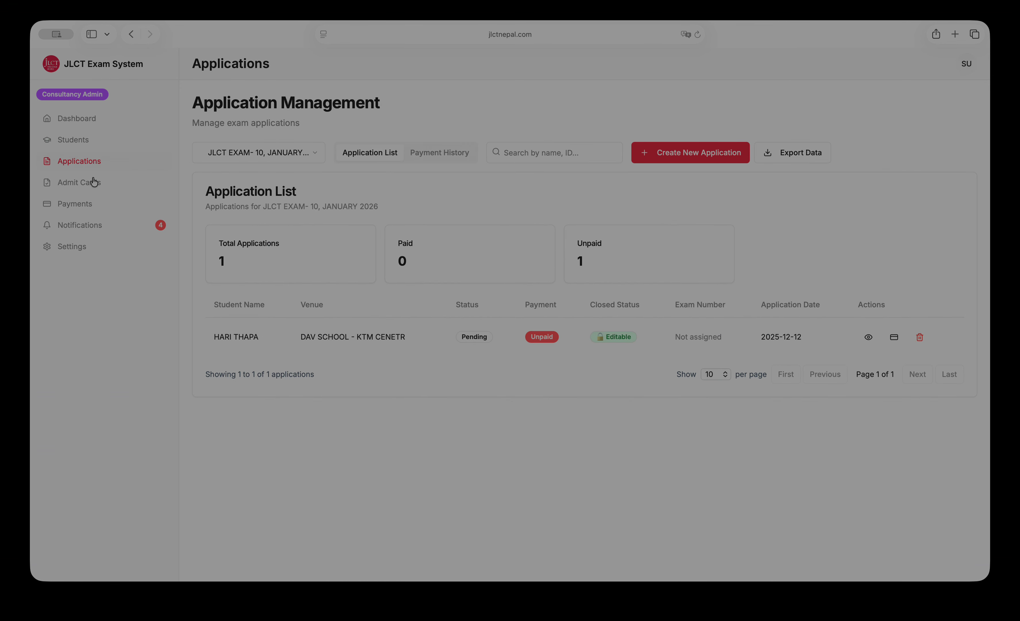
left_click(894, 338)
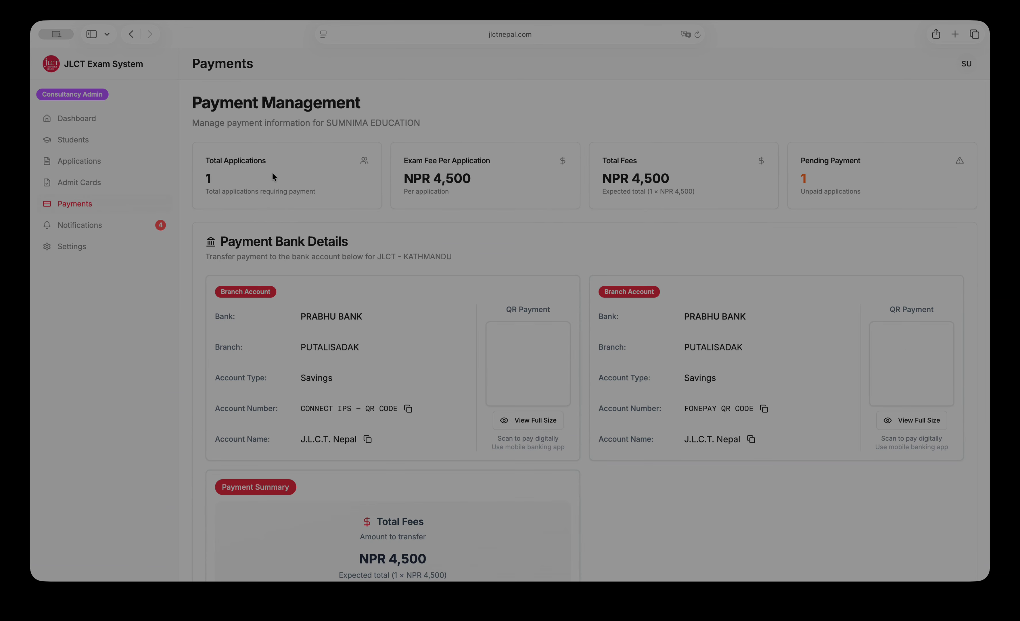
left_click(67, 161)
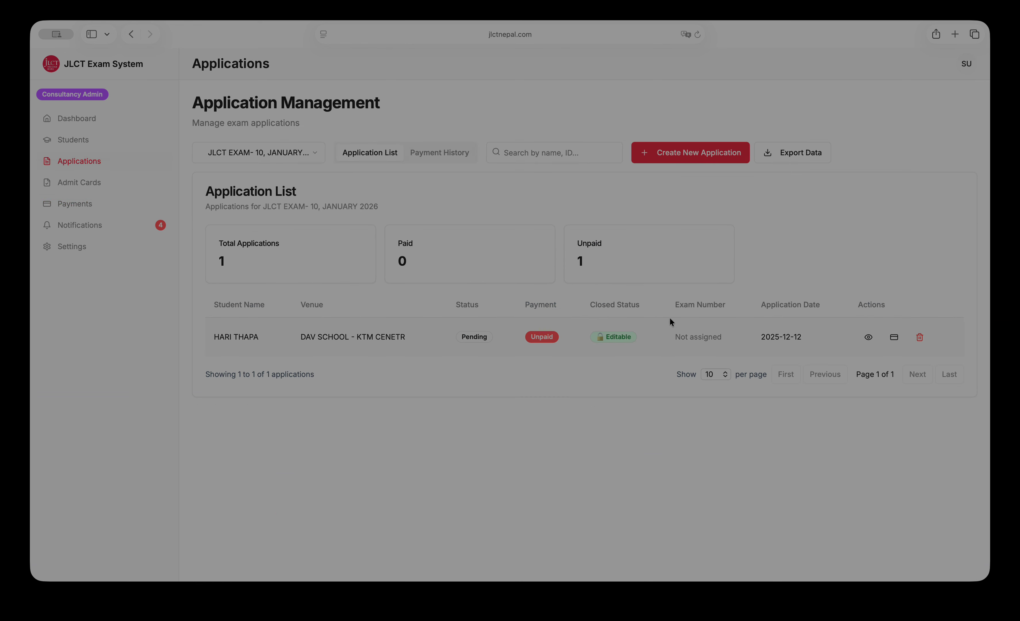
left_click(88, 203)
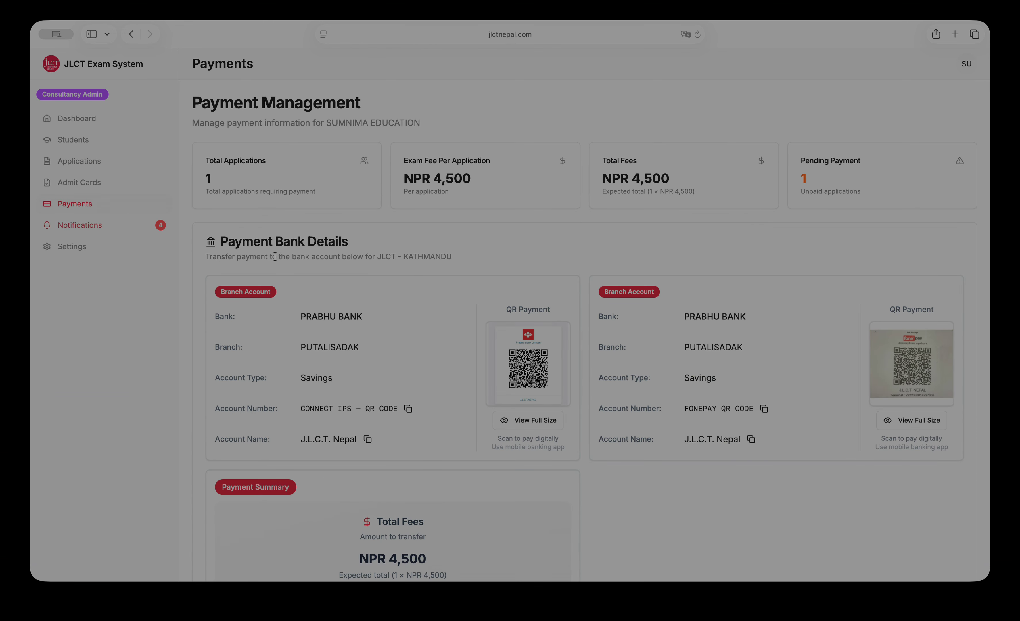
Open Bulk Payment for the one unpaid NPR 4,500 application.
scroll(704, 299, "down", 3)
scroll(704, 300, "down", 1)
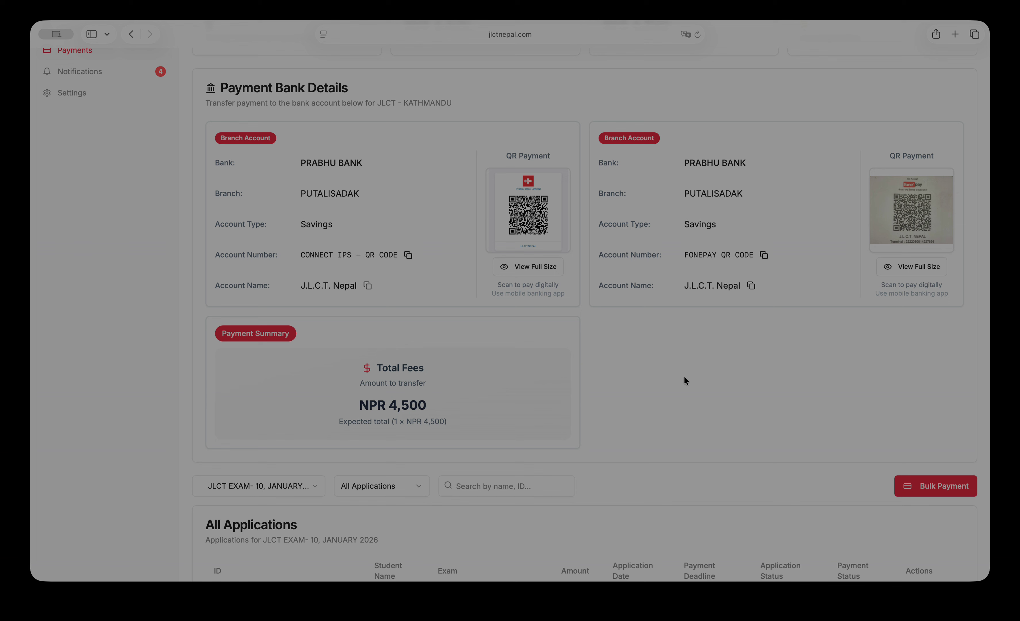
scroll(352, 363, "down", 2)
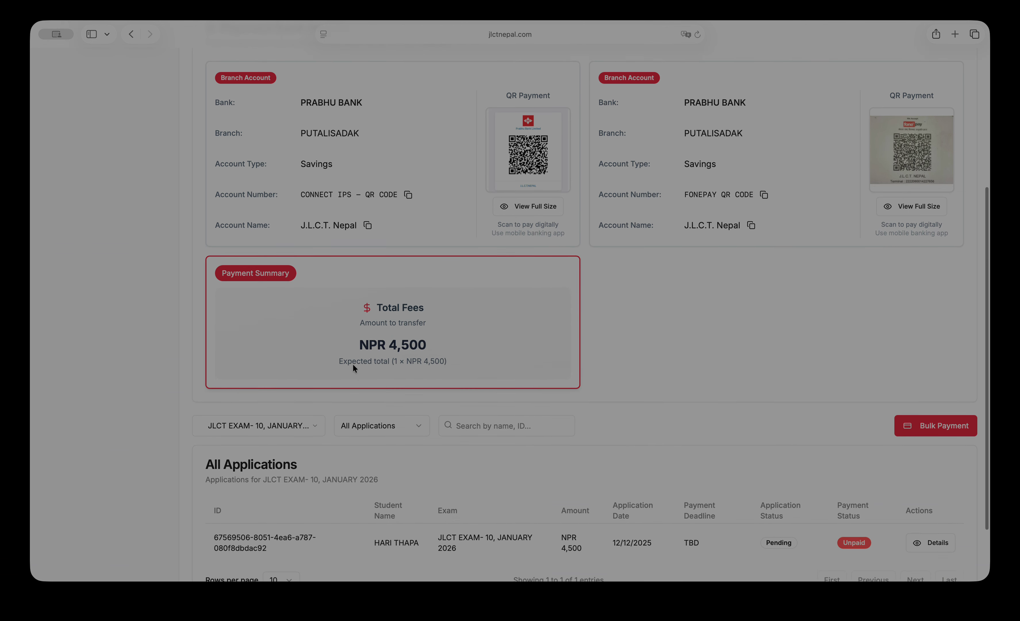
left_click_drag(390, 336, 423, 336)
left_click(654, 329)
Choose J.L.C.T. Nepal (PRABHU BANK ) as payment method, review its QR code, and pick a receipt file.
left_click(923, 417)
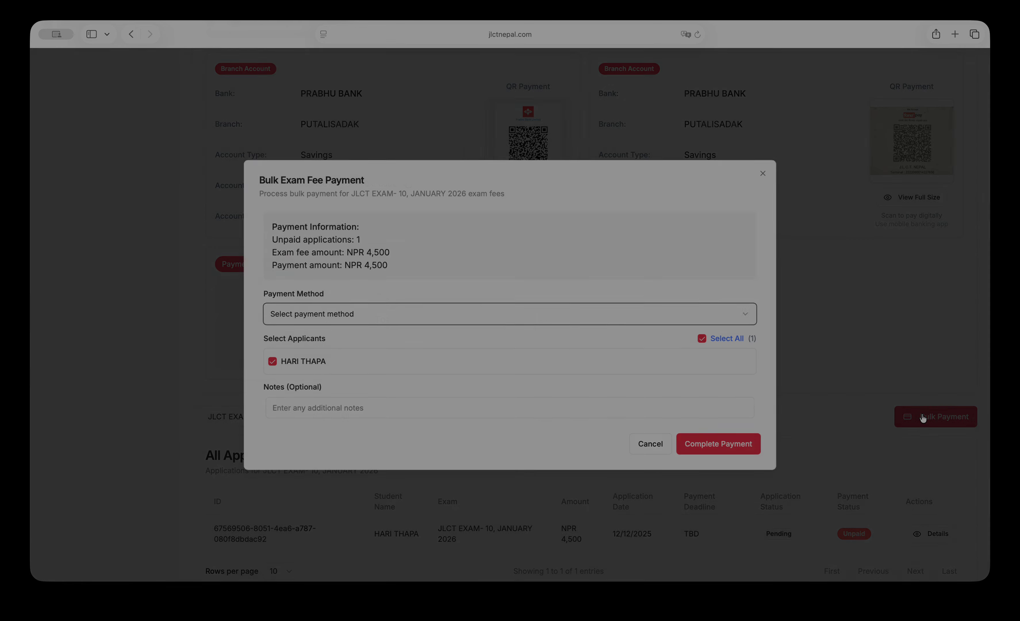
left_click(725, 320)
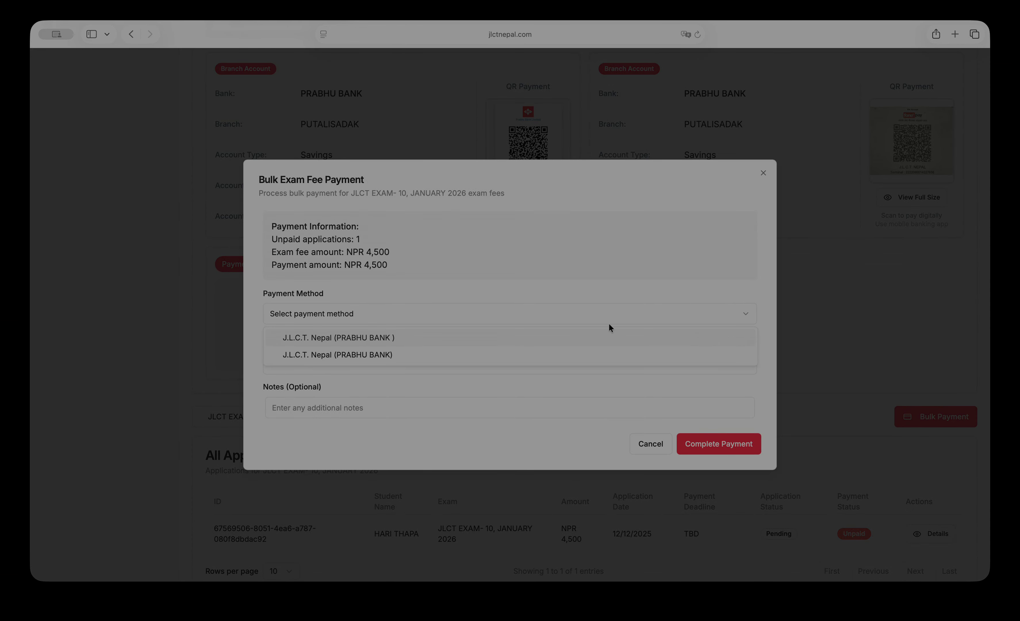
left_click(333, 339)
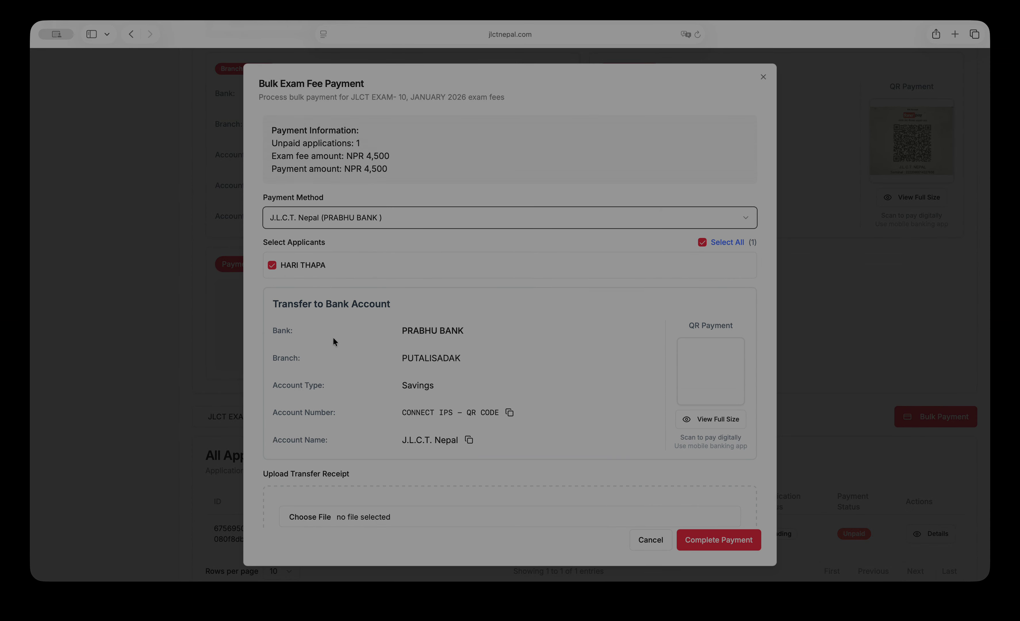
scroll(572, 302, "down", 3)
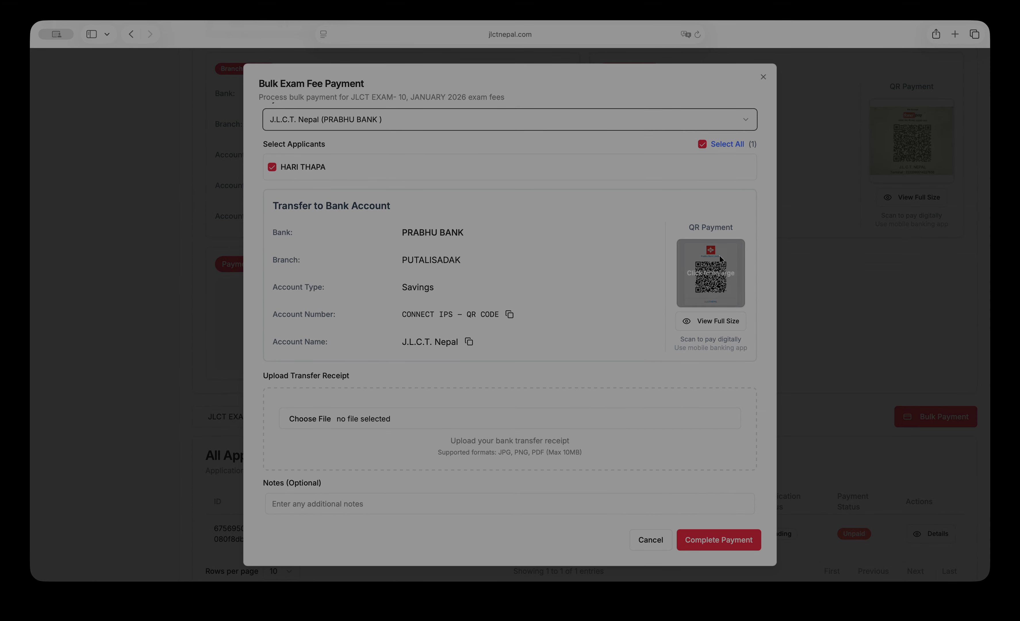
left_click(715, 321)
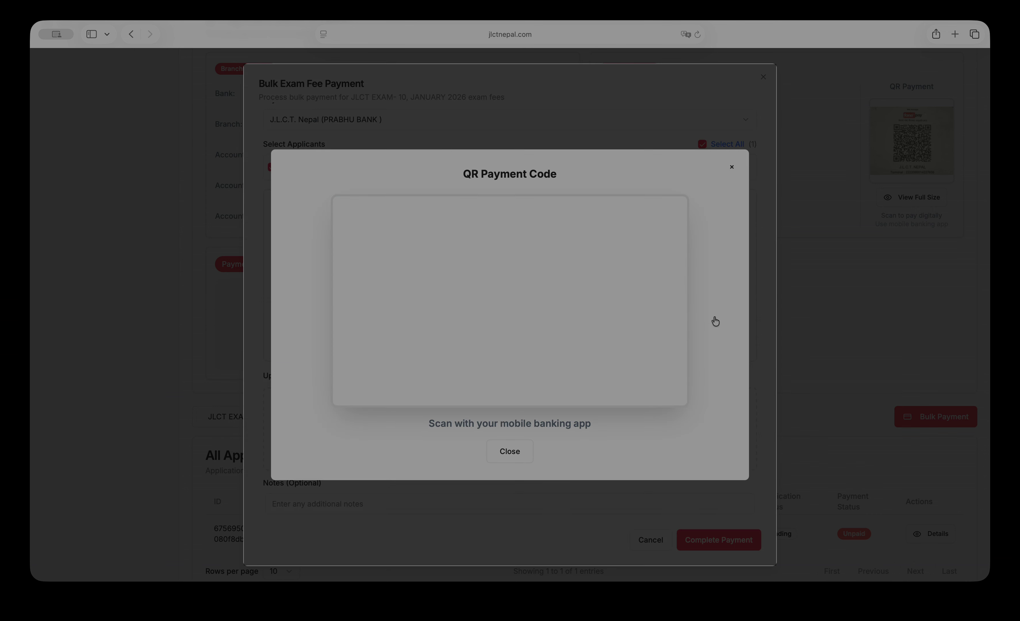
left_click(506, 531)
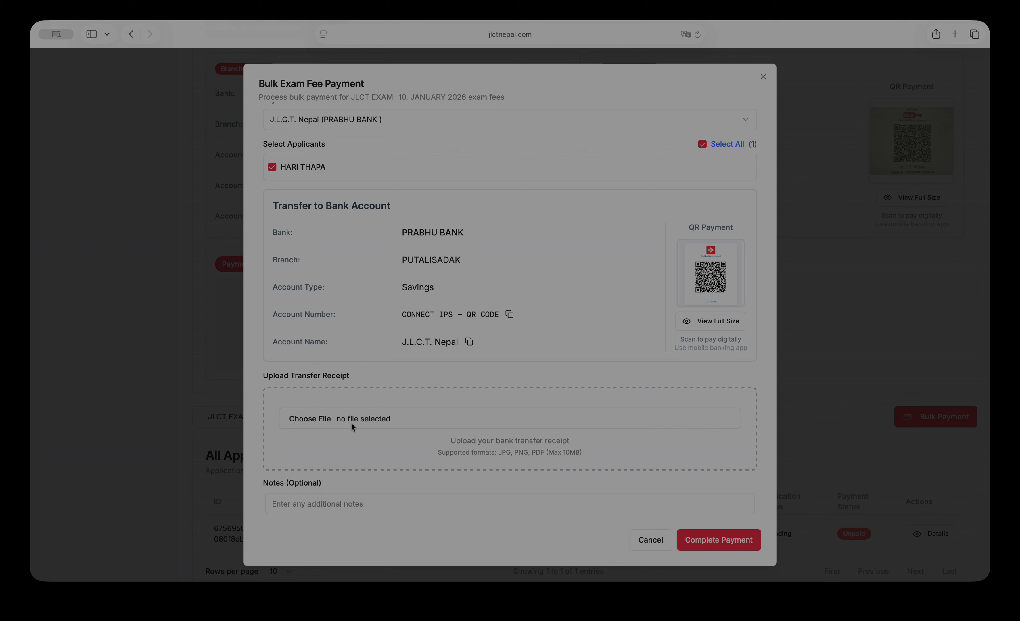
left_click(377, 418)
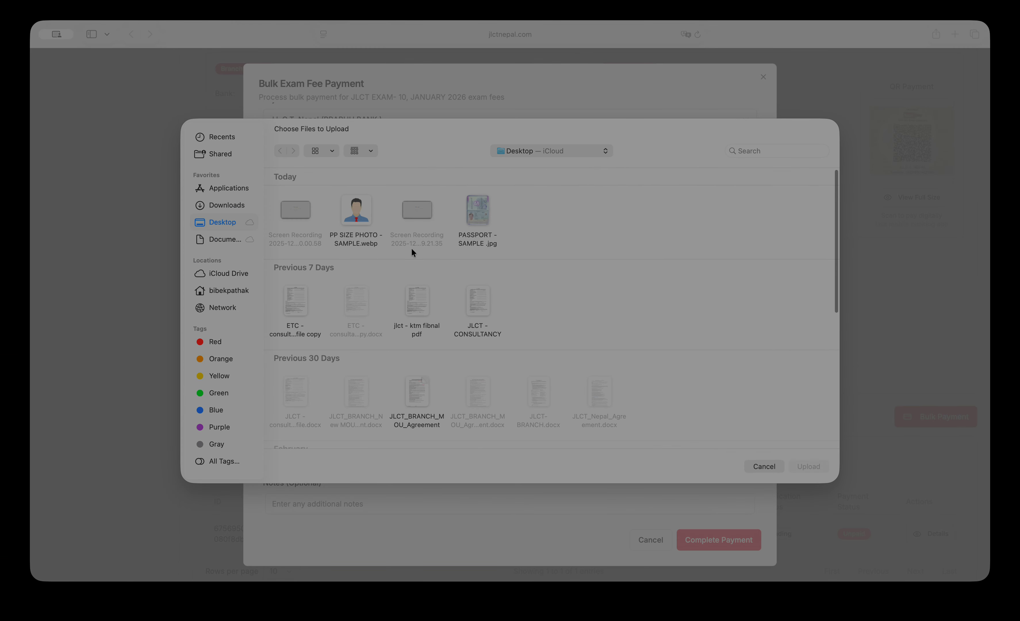
Attach PASSPORT - SAMPLE .jpg as the transfer receipt and go to the Notes field.
left_click(473, 207)
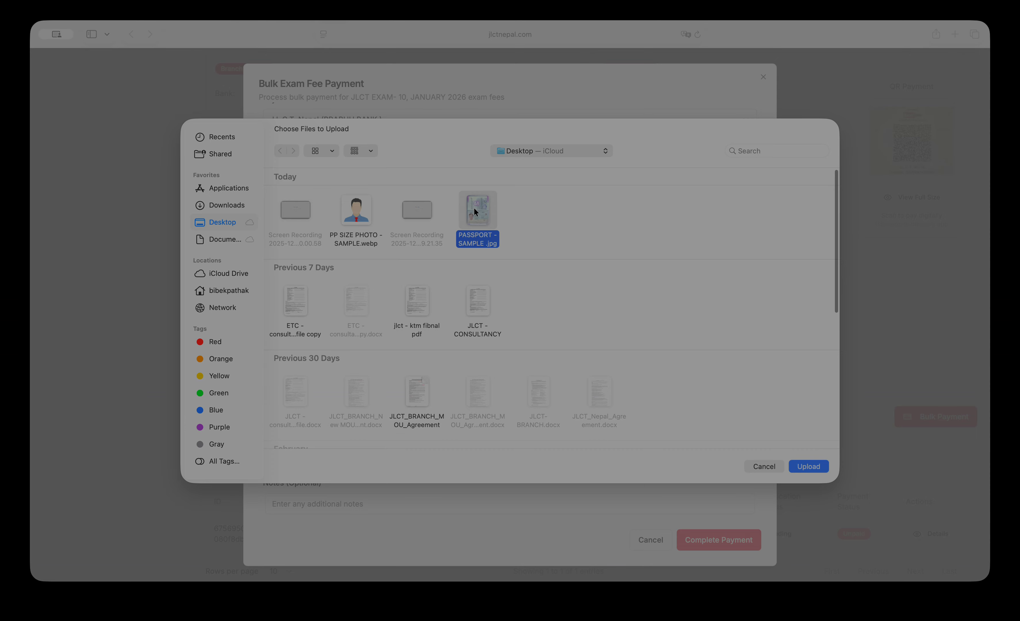
left_click(809, 466)
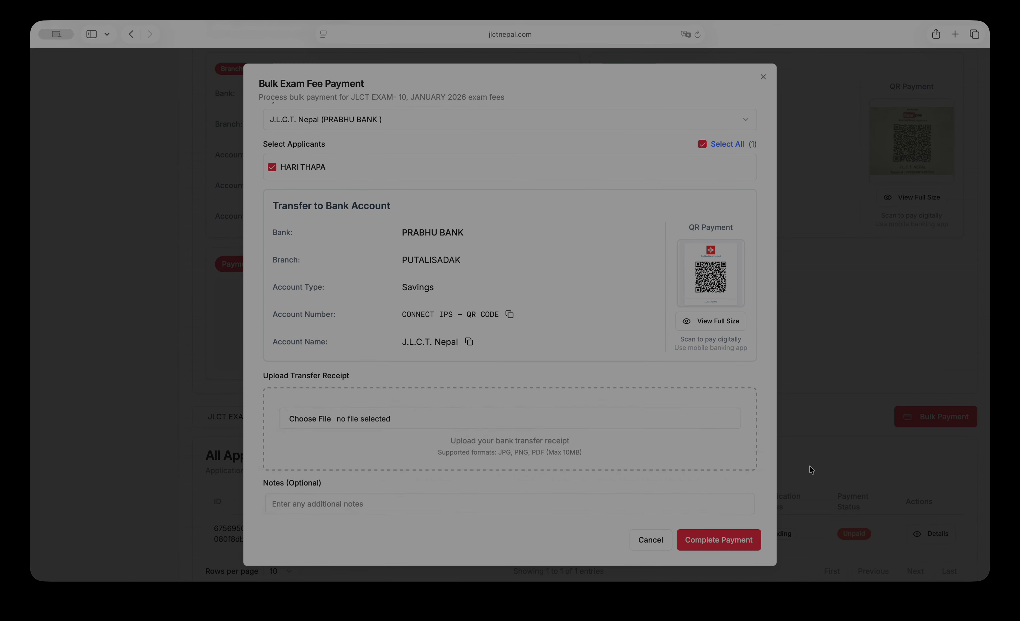
scroll(590, 403, "down", 5)
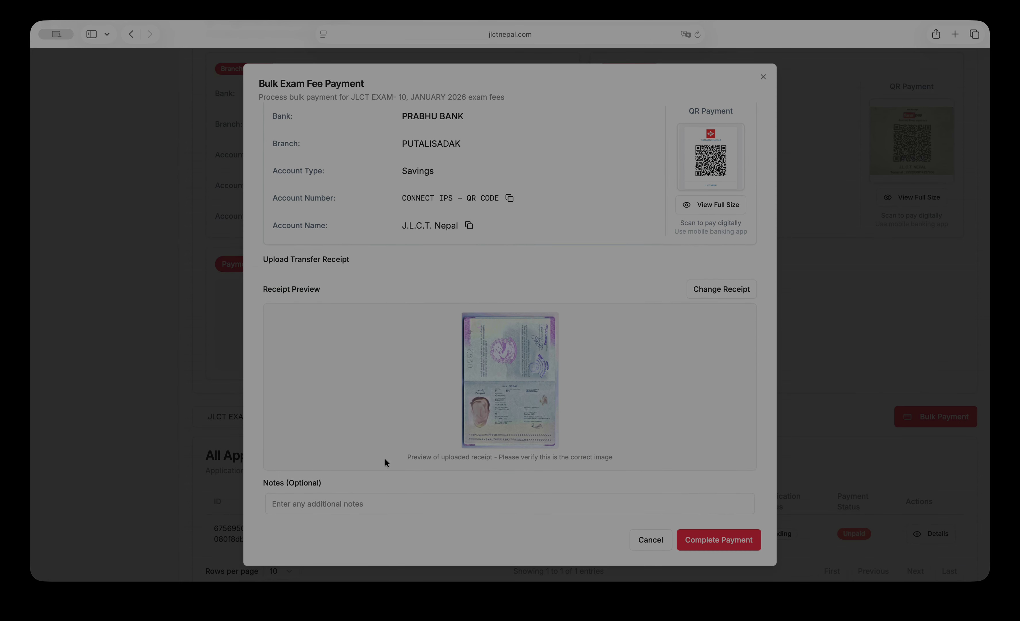
left_click(350, 504)
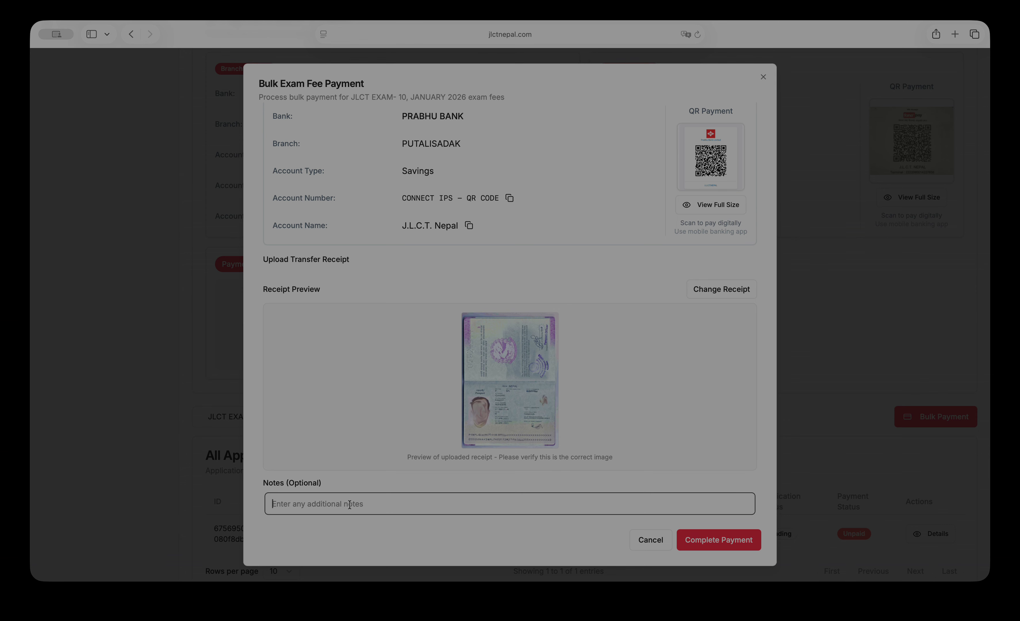
Finish the payment form entry, submit the exam fee payment, and dismiss the confirmation.
type("bbejn kdsla")
left_click(716, 539)
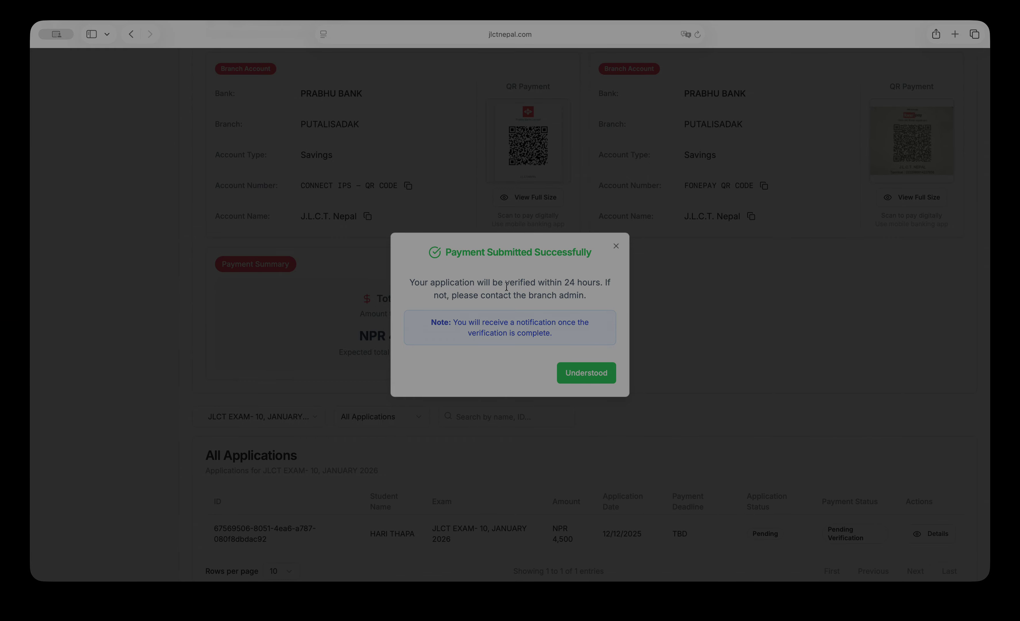
left_click(616, 246)
Look over the Payments page, then return to the Applications list showing payment pending.
scroll(673, 320, "up", 5)
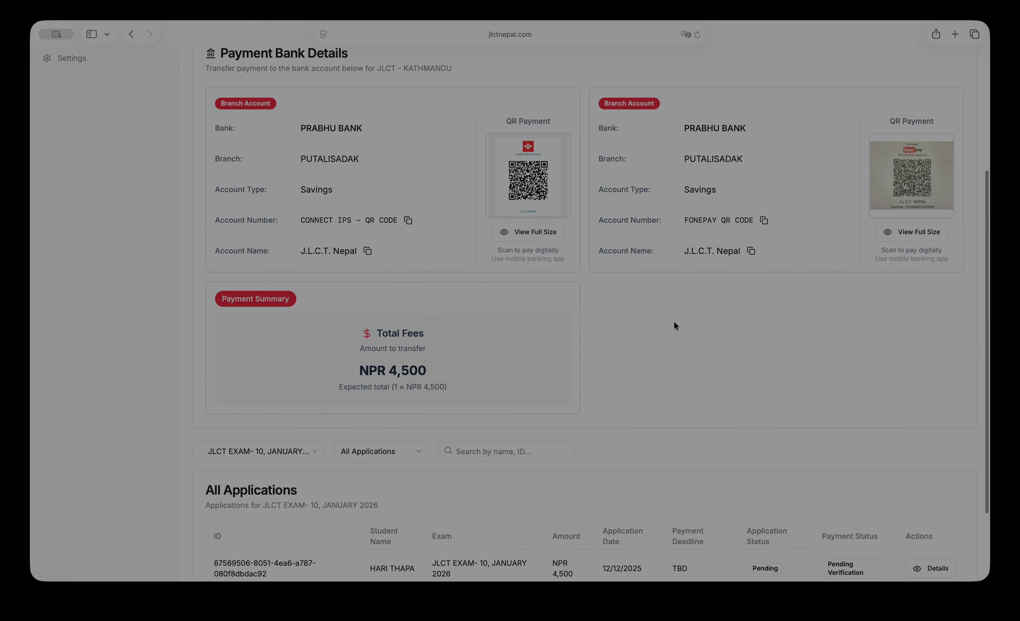
left_click(111, 205)
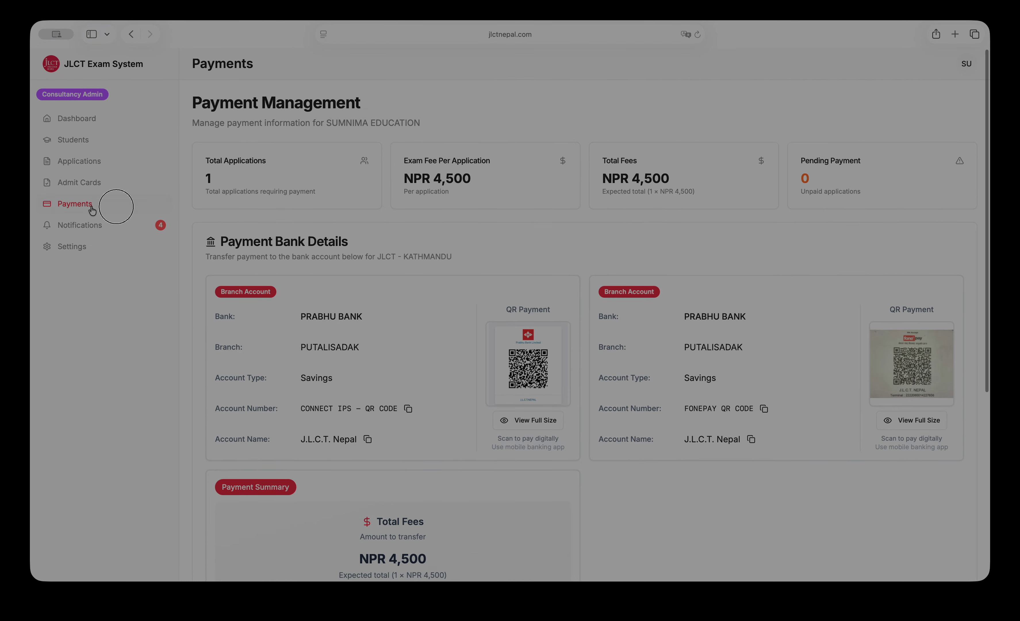
scroll(690, 403, "down", 7)
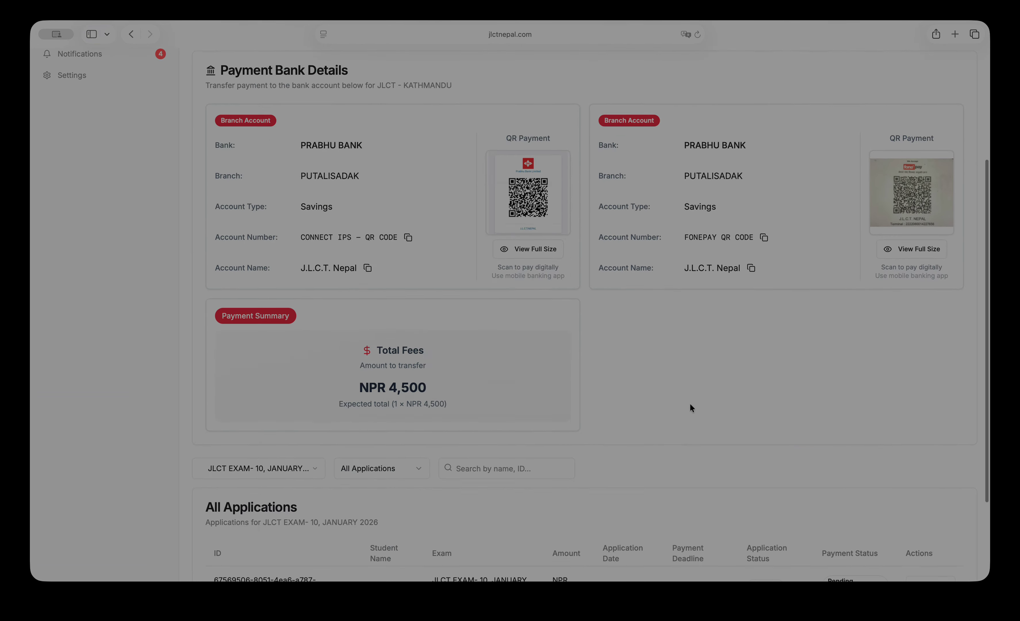
scroll(738, 257, "up", 7)
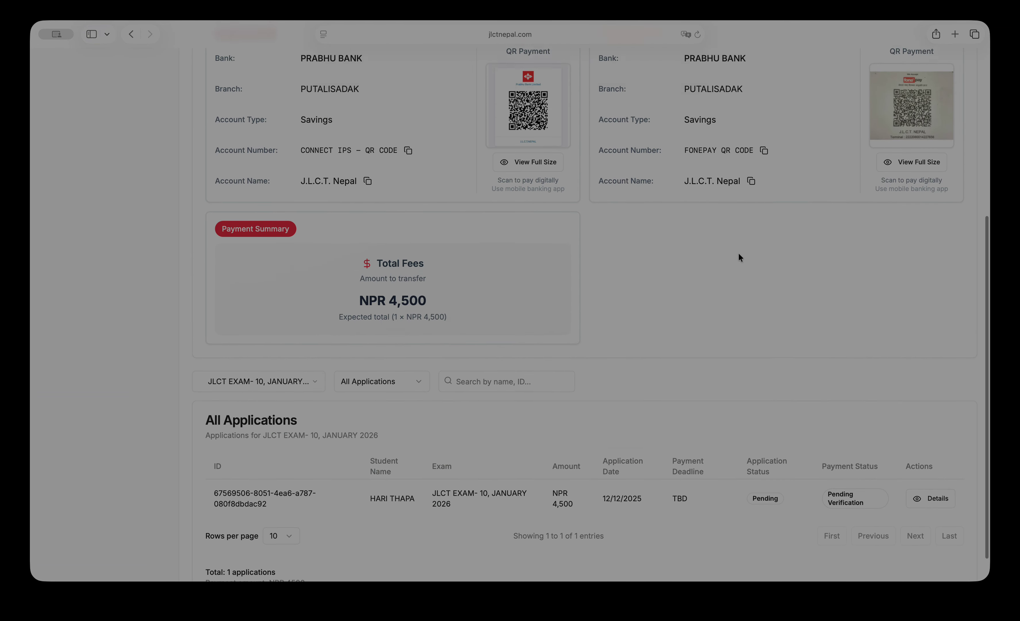
left_click(82, 157)
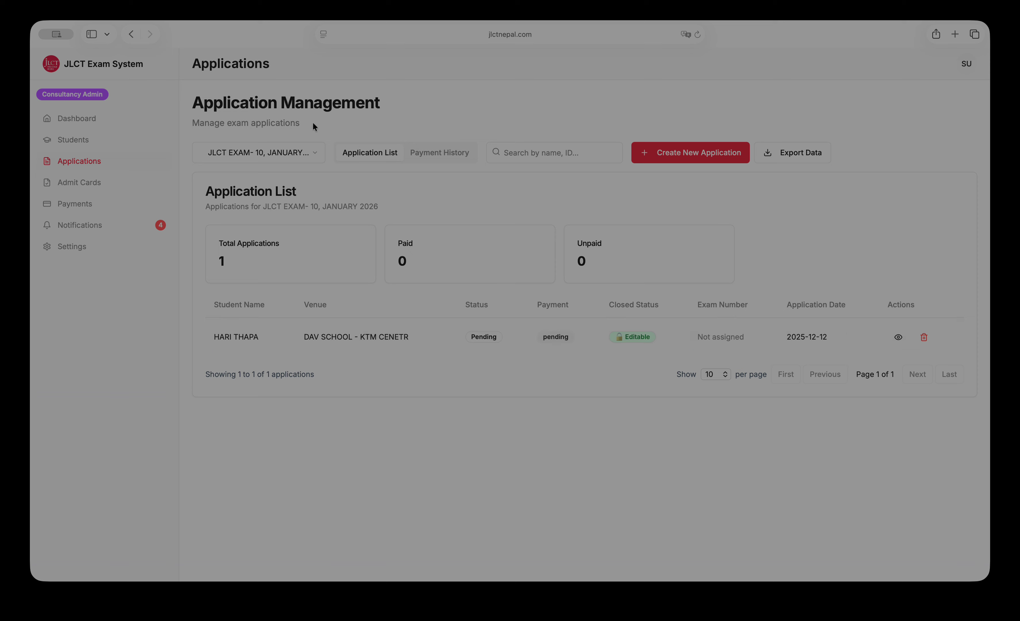
Browse the Dashboard, Students and Applications pages, highlighting the application row's text.
left_click(87, 120)
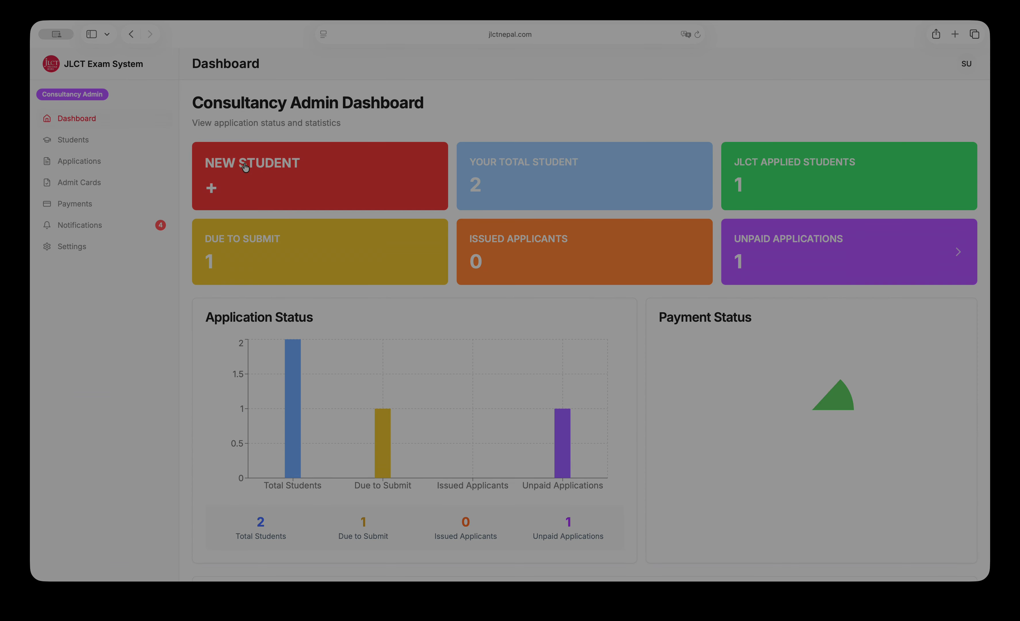
left_click(121, 140)
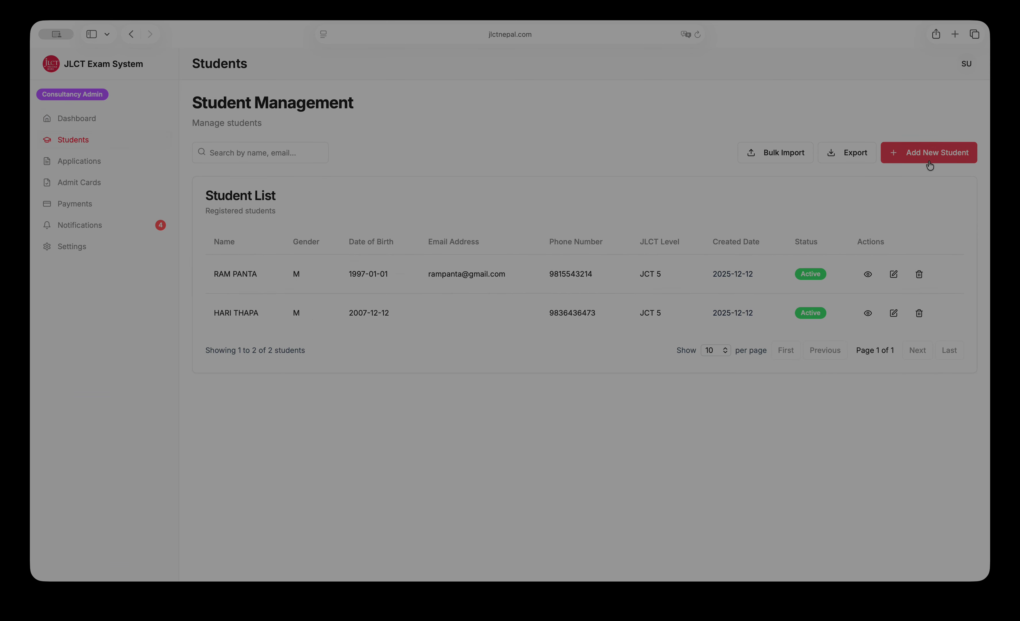
left_click(79, 121)
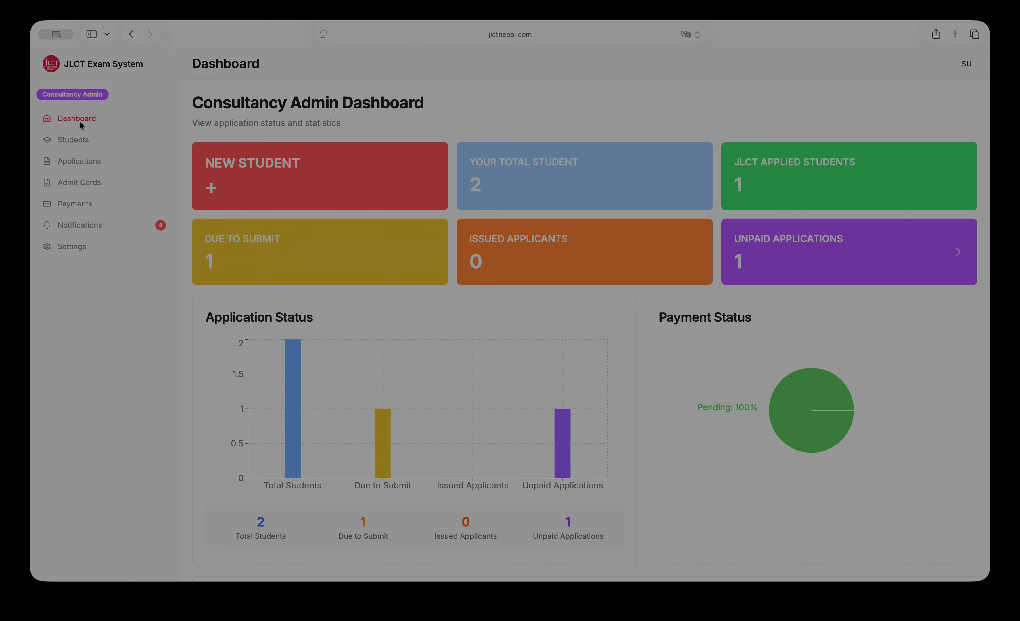
left_click(90, 162)
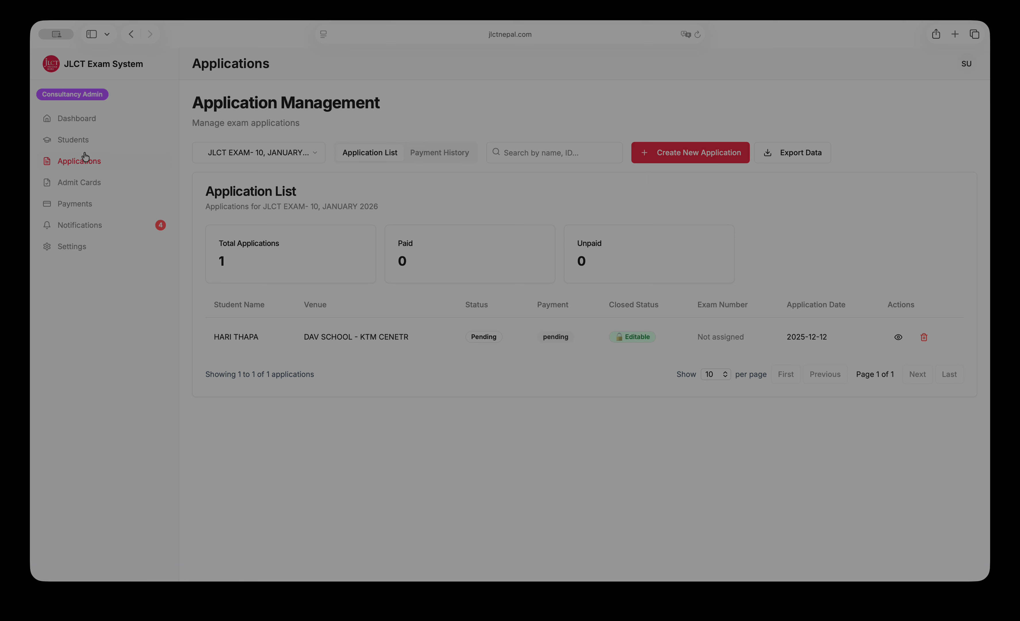
left_click(82, 143)
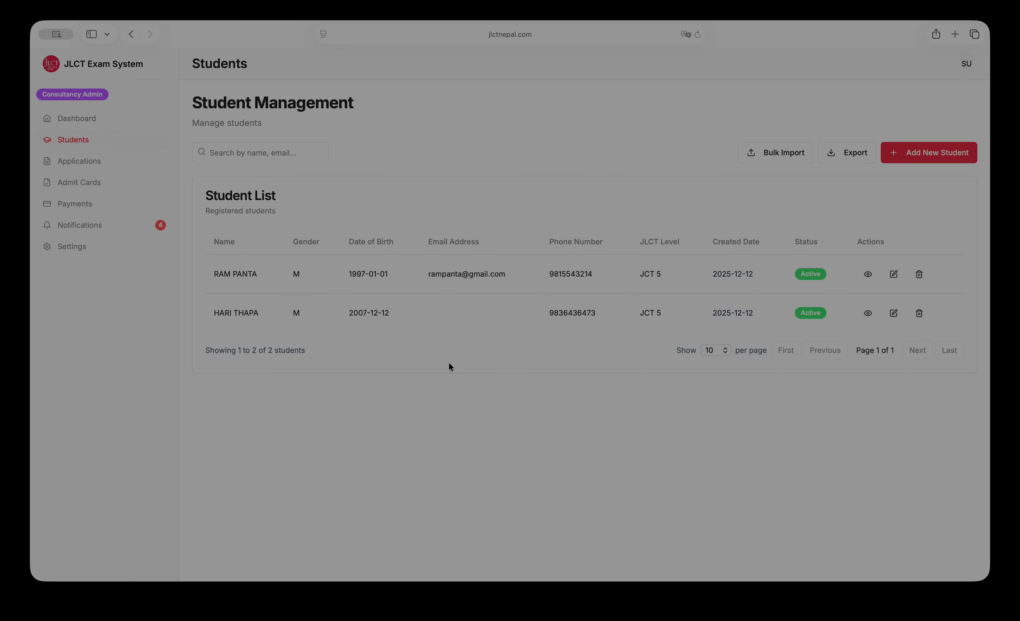
left_click(129, 164)
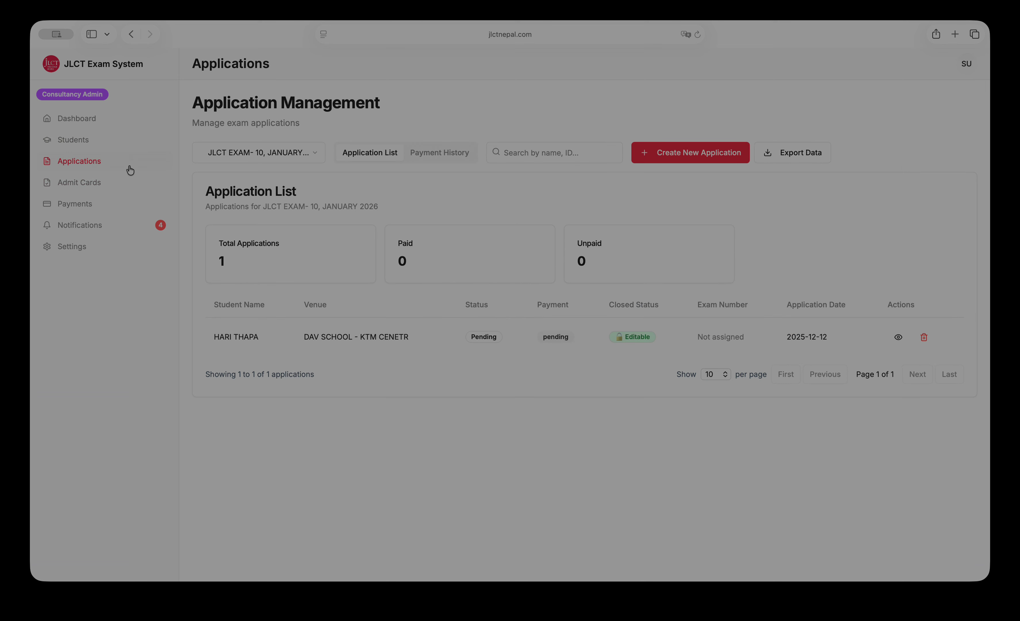
left_click_drag(206, 326, 820, 341)
Cycle through Dashboard, Students and Applications again, ending on the Admit Cards list with no exam number.
left_click(632, 437)
left_click(67, 121)
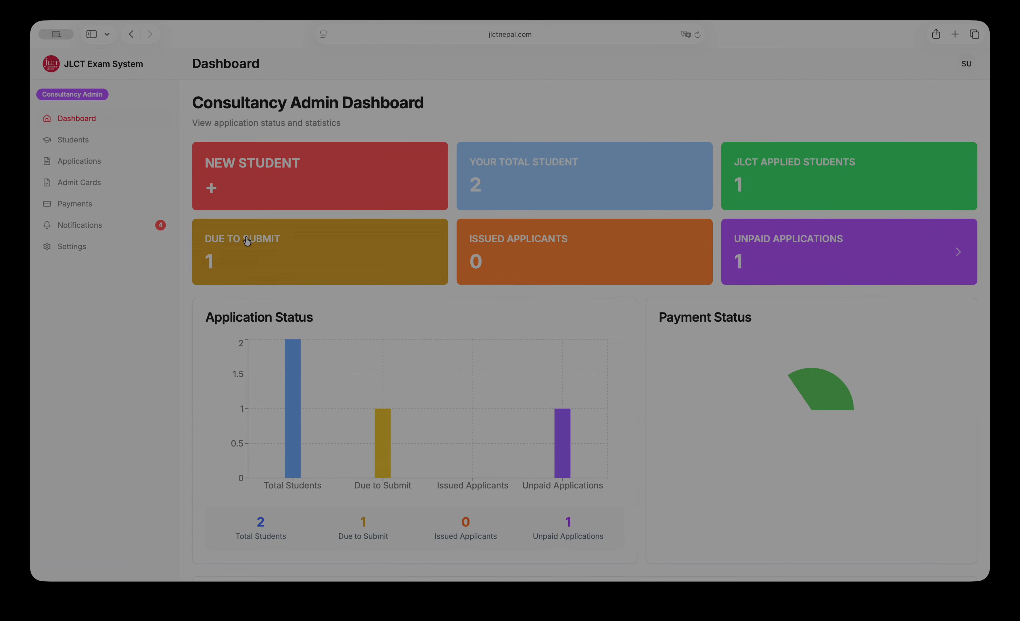
left_click(111, 144)
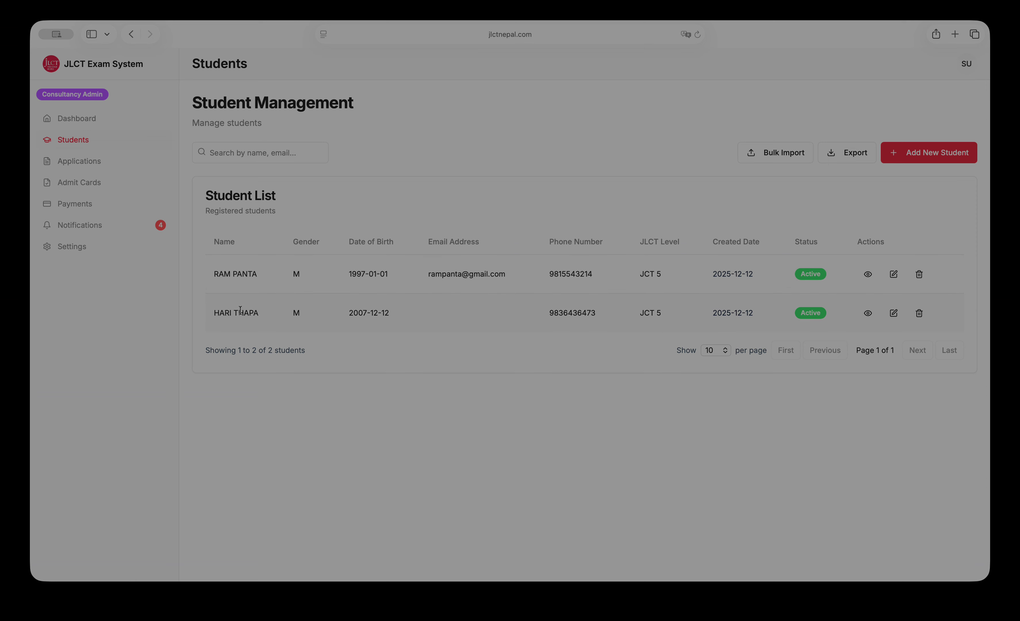
left_click(99, 163)
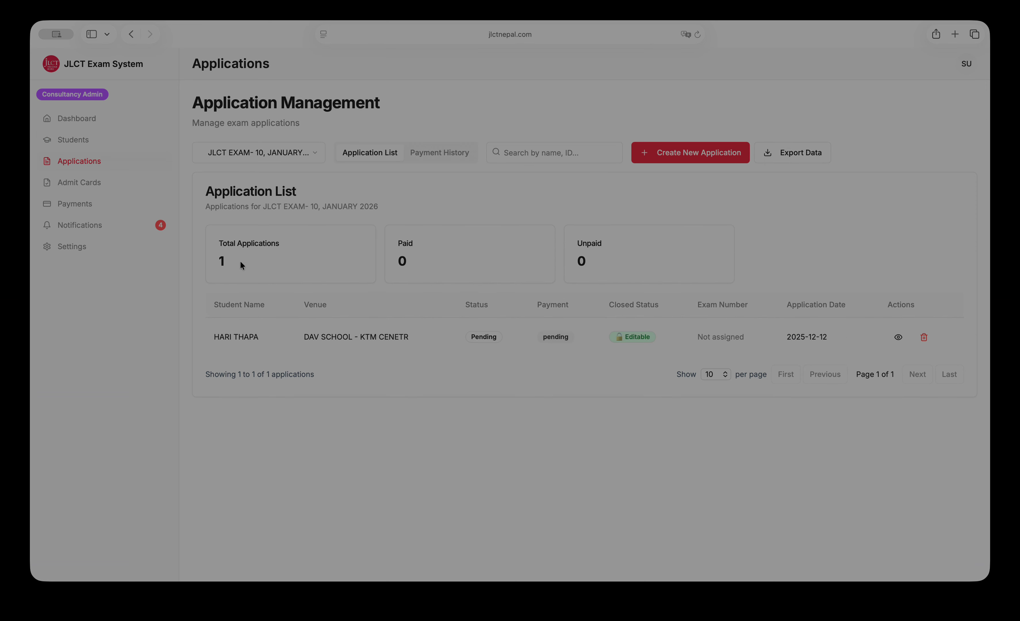
left_click(100, 143)
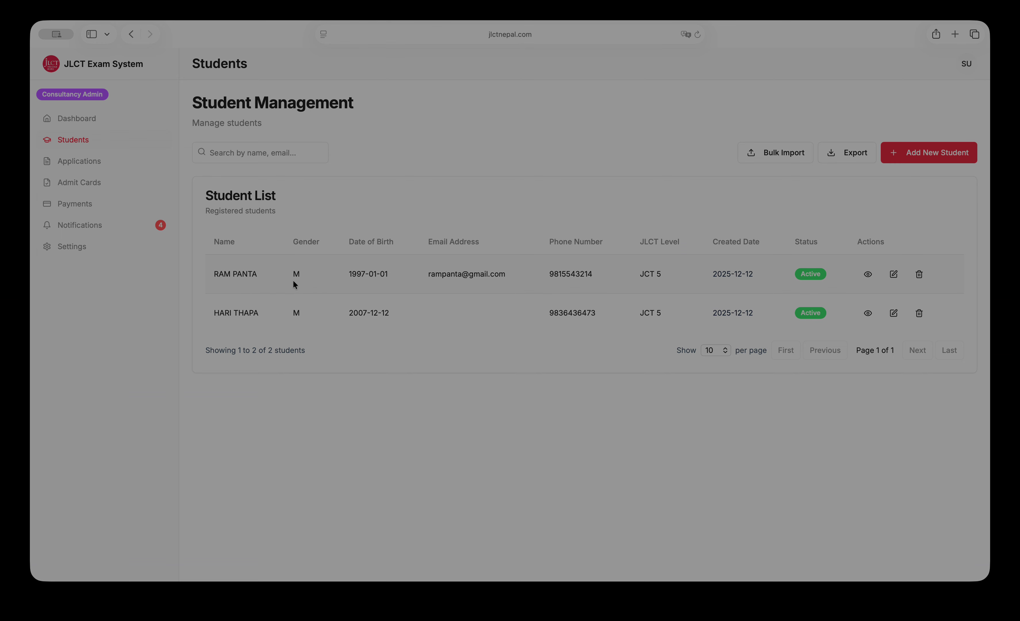
left_click(82, 126)
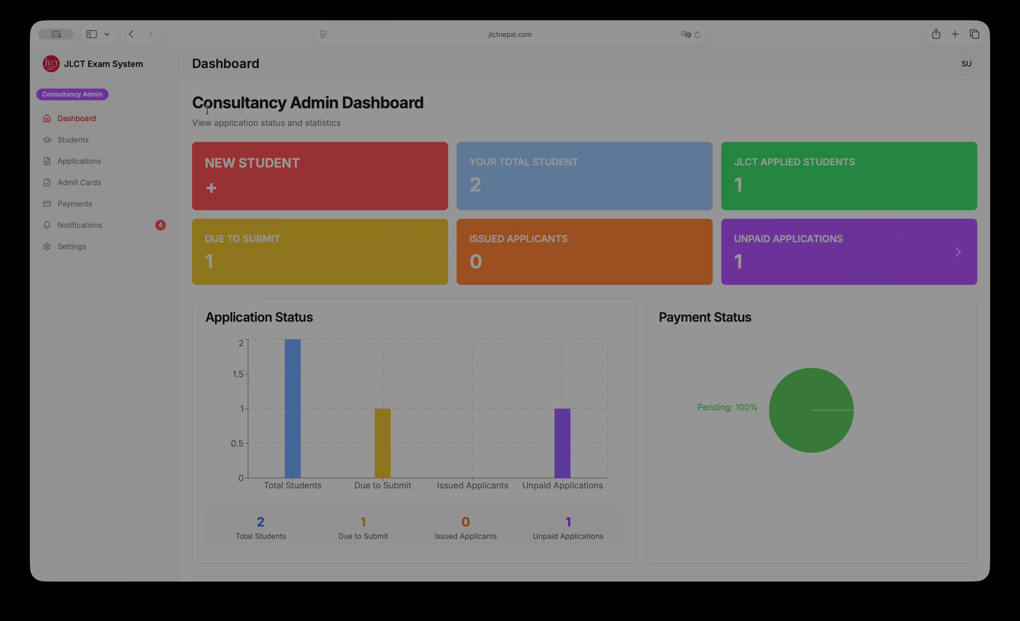
left_click(84, 141)
left_click(86, 158)
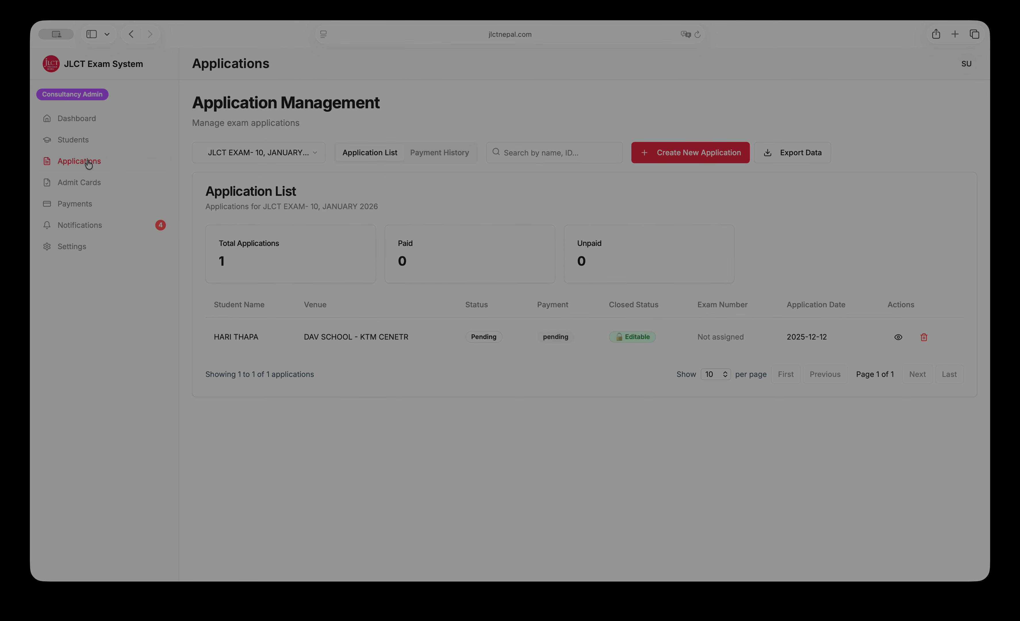
left_click(89, 183)
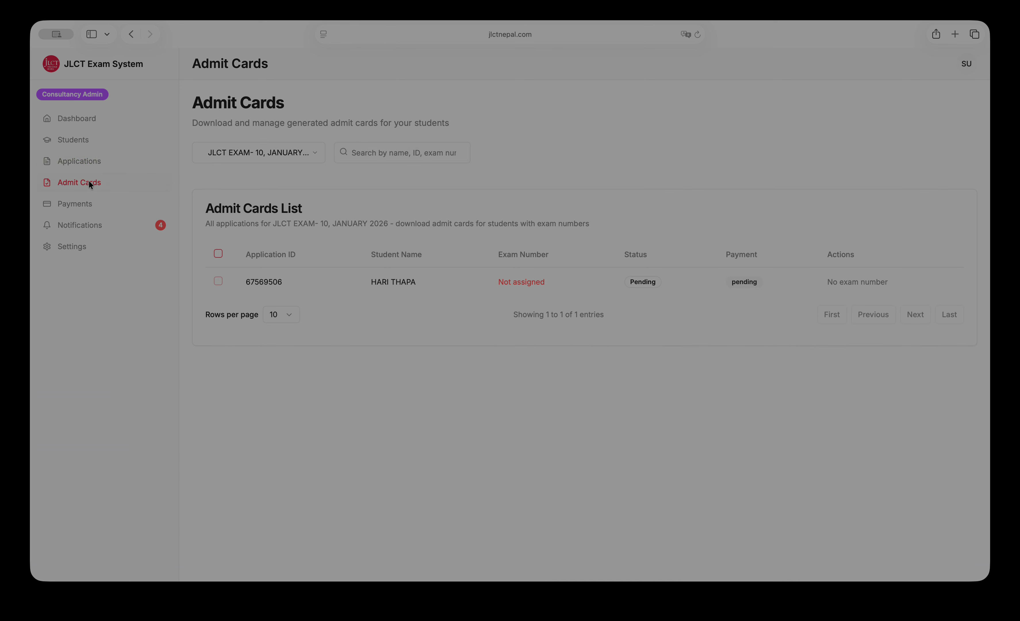
Check the 'Not assigned' exam number, review the Payments page, then view the Notifications page (10 total, 4 unread).
left_click_drag(551, 285, 492, 285)
left_click(551, 402)
left_click(67, 203)
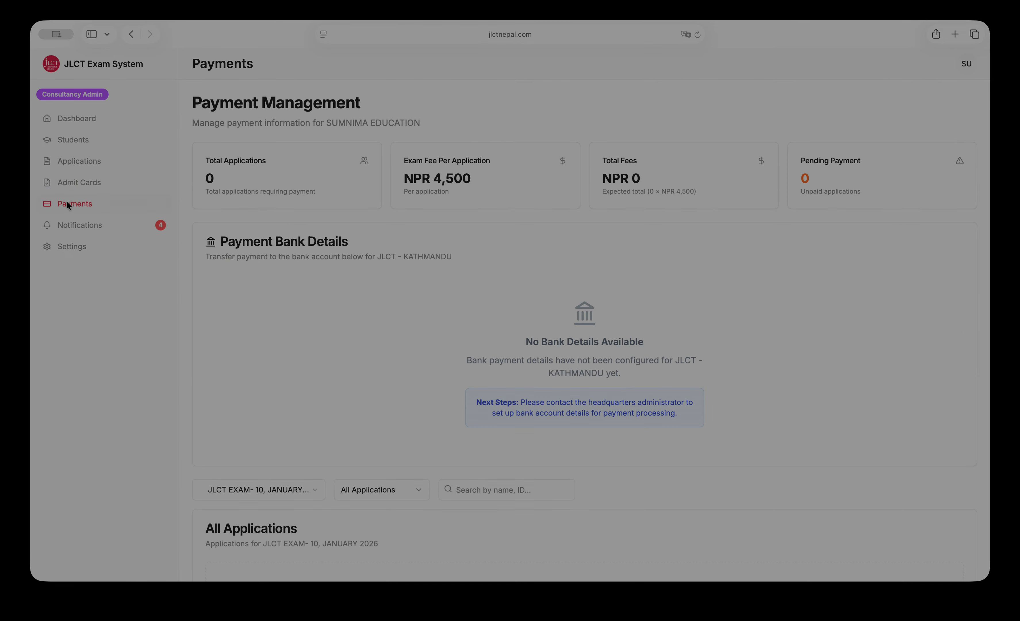
scroll(682, 319, "down", 10)
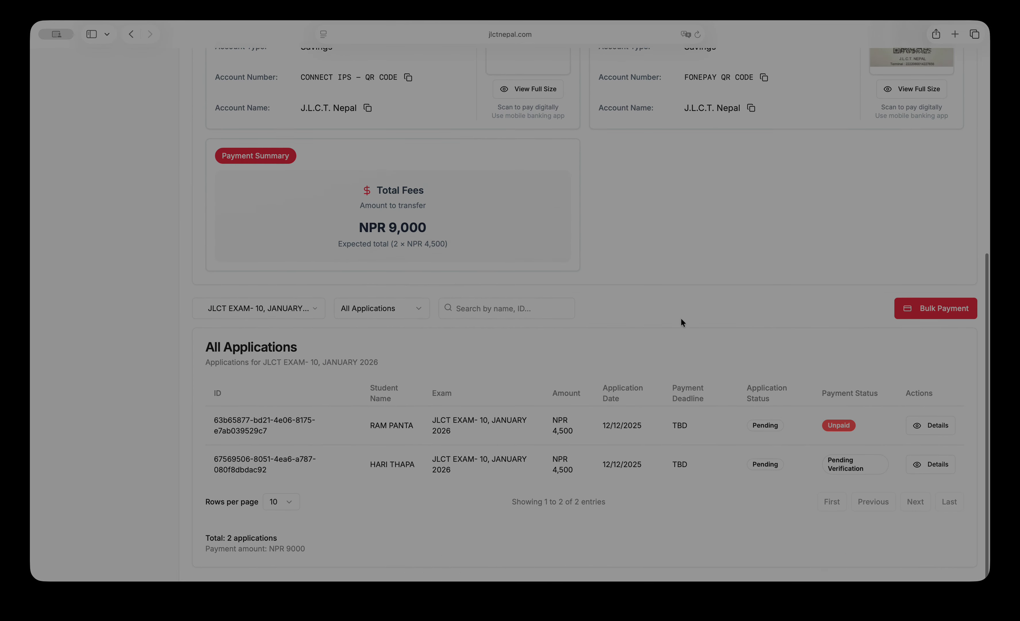
scroll(625, 213, "up", 10)
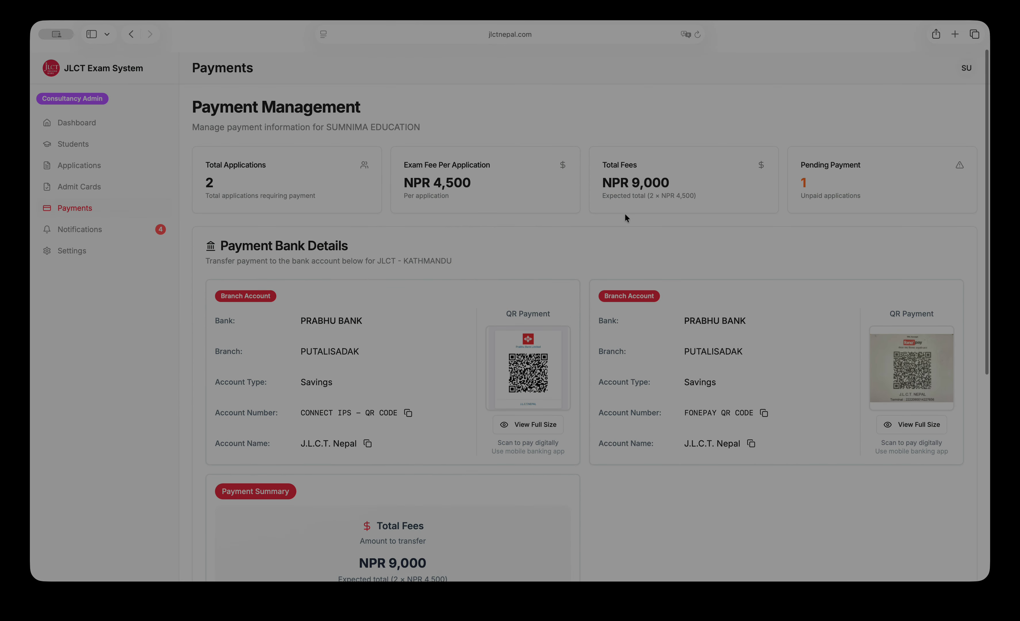
left_click(100, 225)
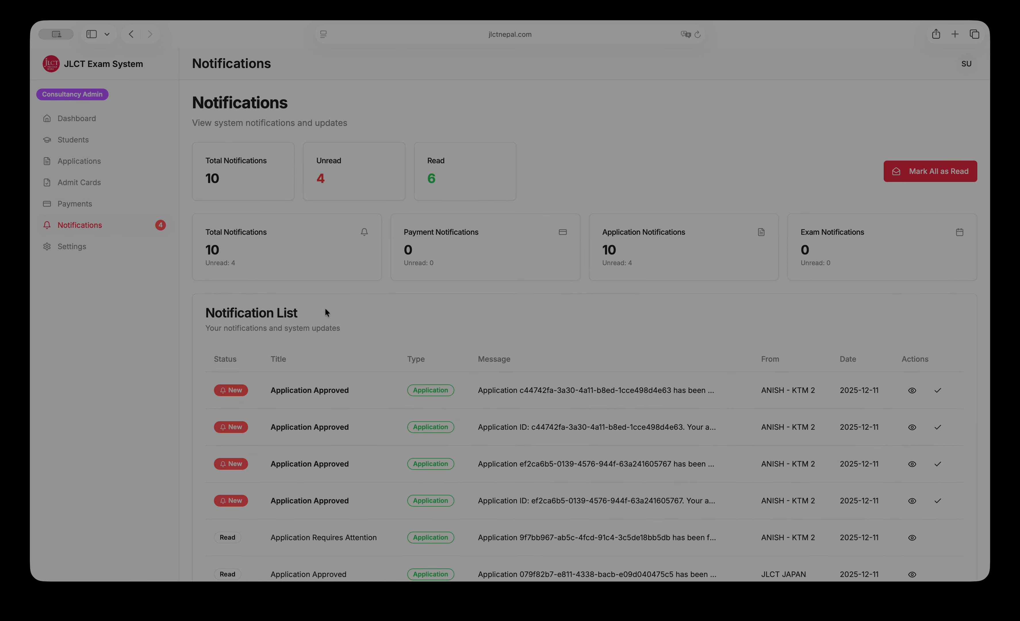
scroll(294, 297, "down", 5)
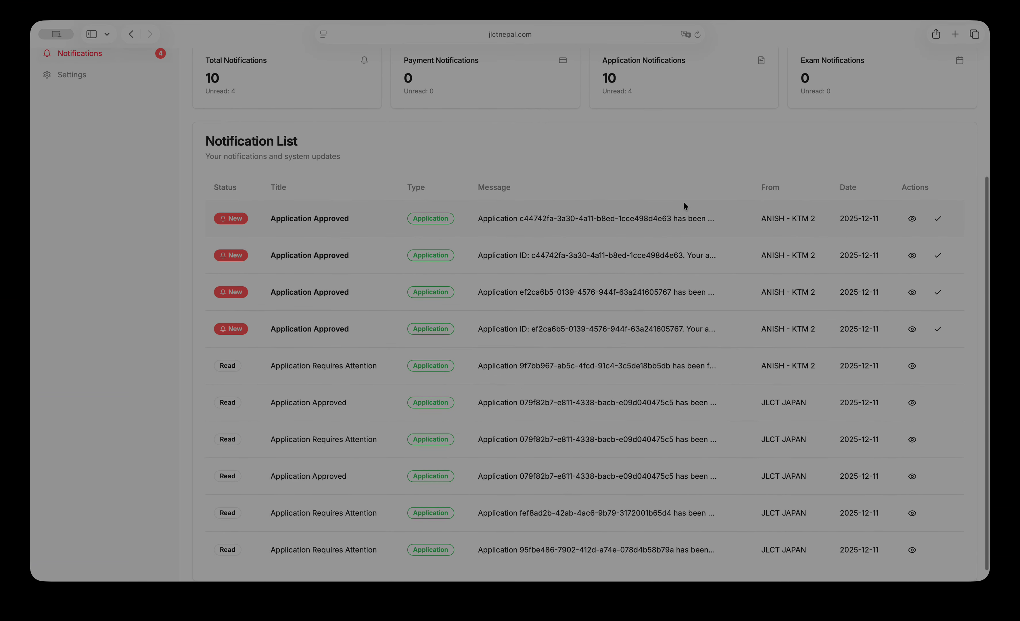
scroll(545, 318, "up", 3)
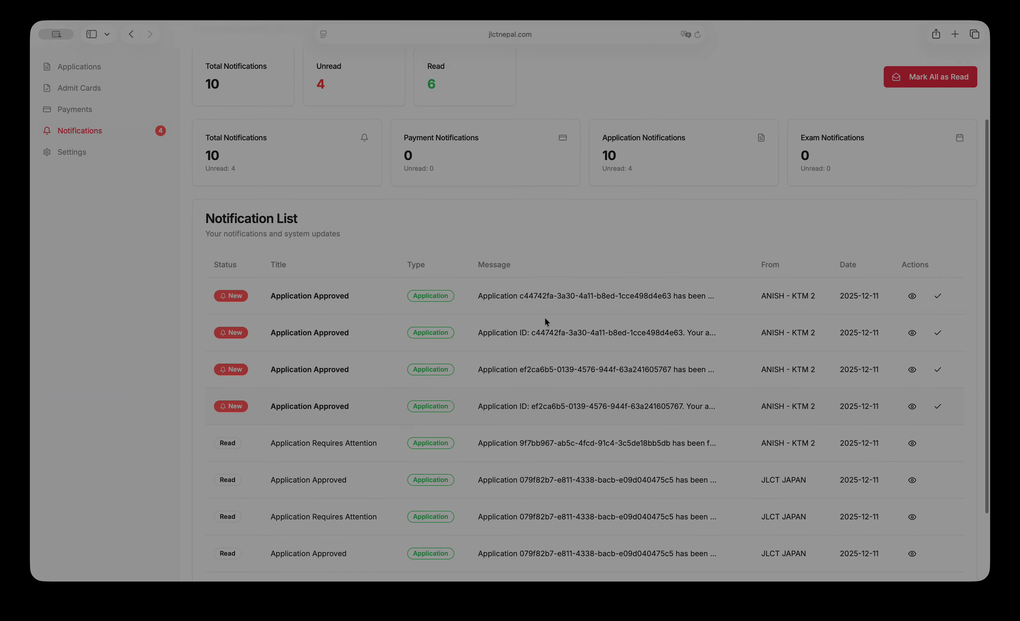
scroll(544, 317, "up", 3)
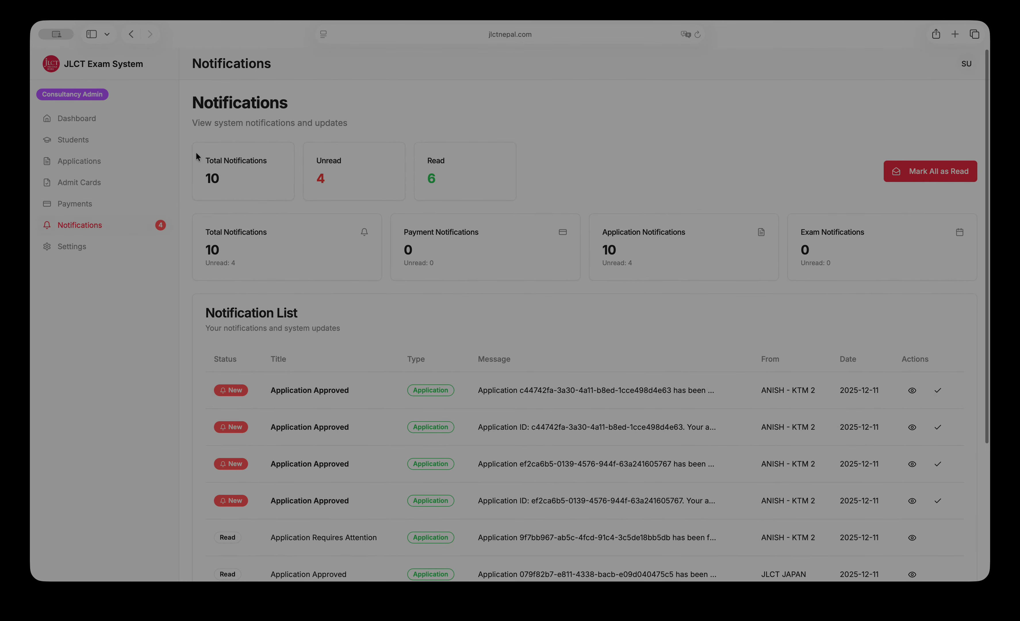
scroll(296, 460, "down", 5)
scroll(296, 463, "up", 5)
Review the Profile, Security and System settings tabs, then return to the dashboard showing 2 applied, 2 unpaid.
left_click(96, 249)
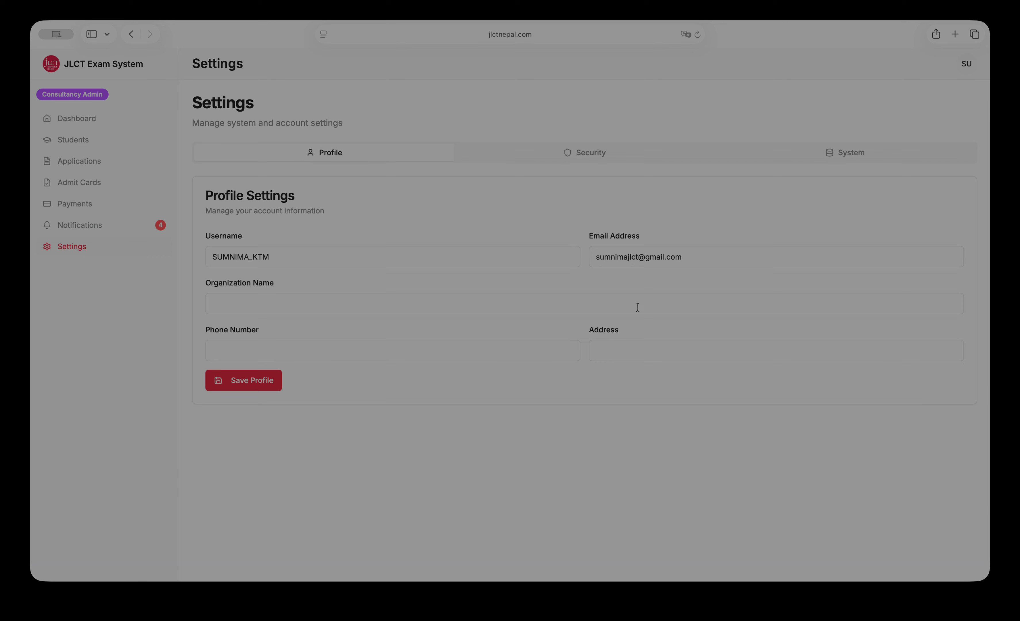
left_click(568, 154)
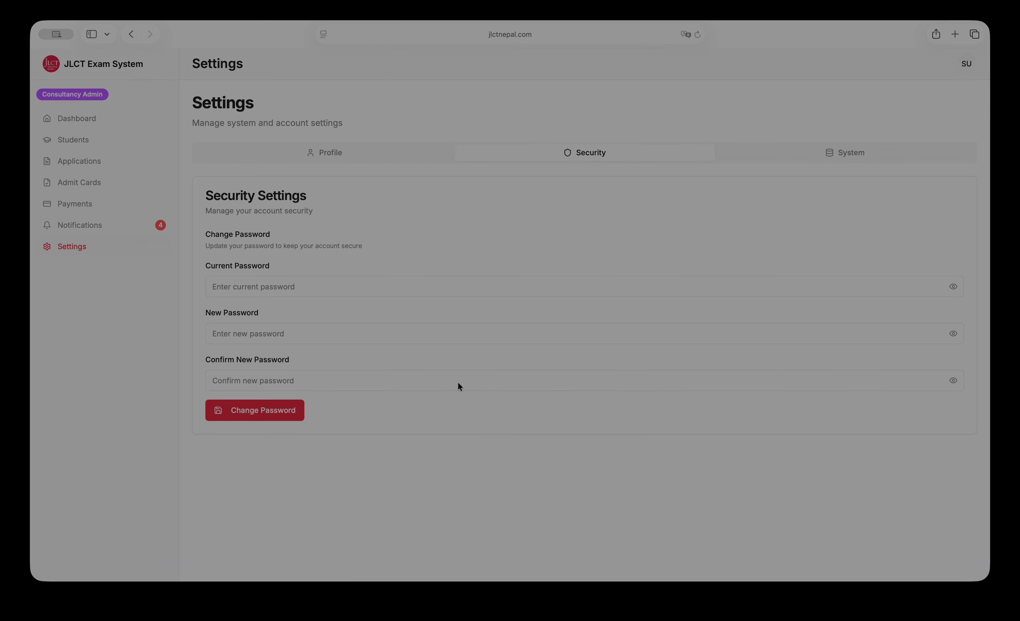
left_click(814, 162)
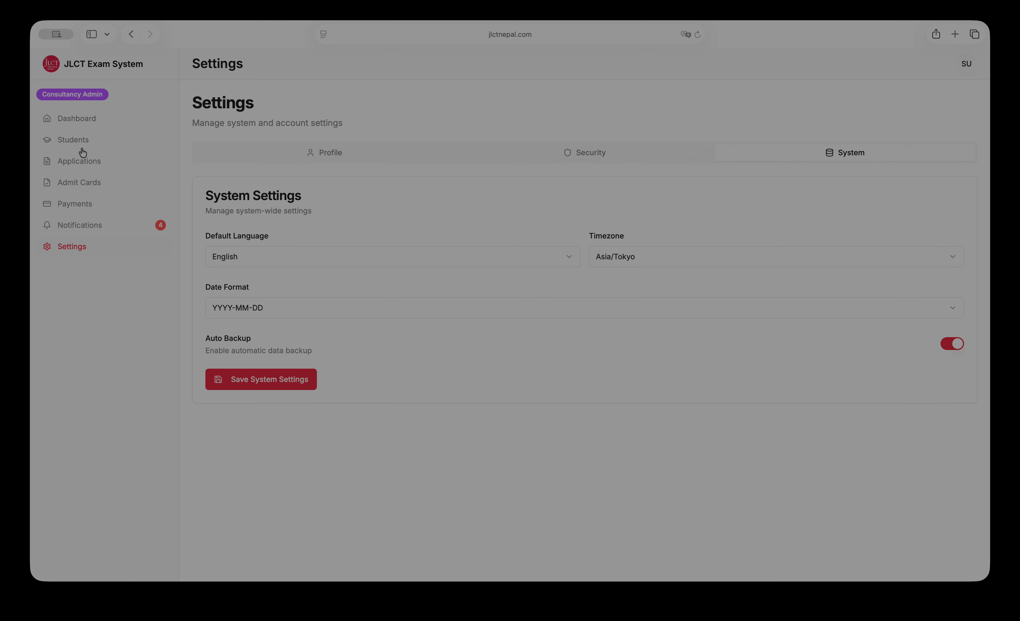
left_click(94, 123)
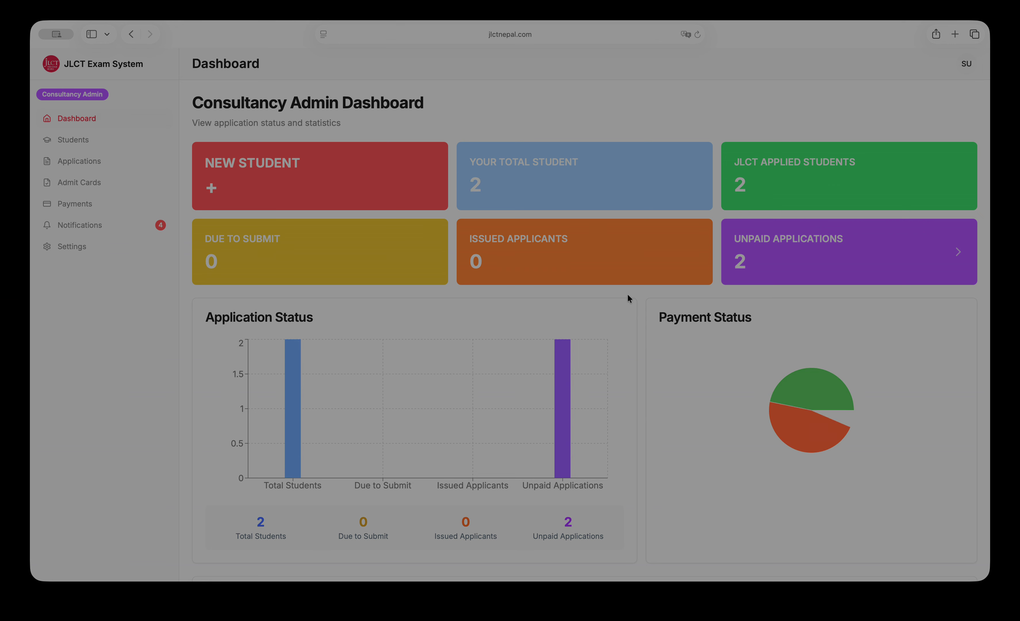